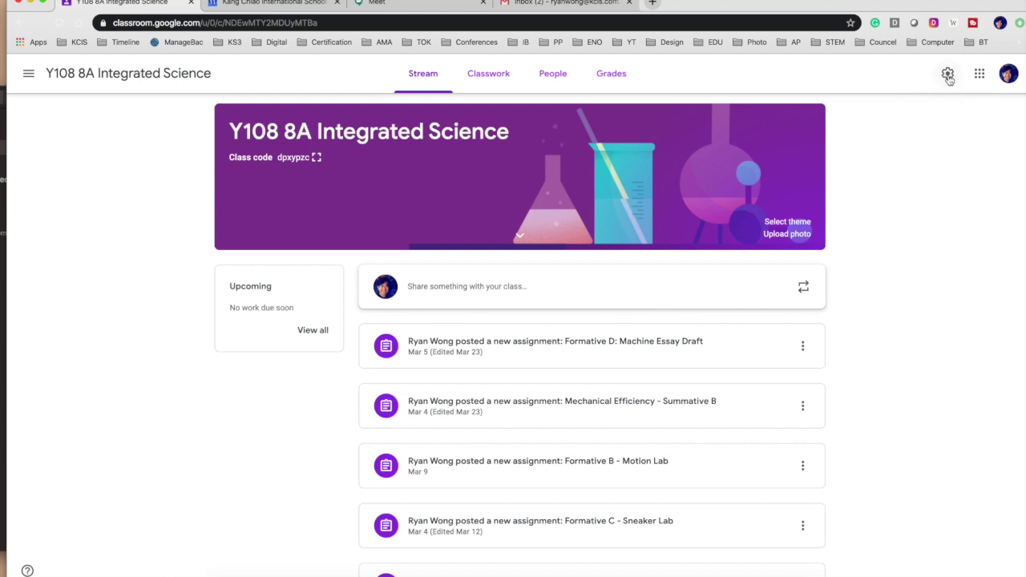
Generate a Meet link for Y108 8A Integrated Science with Visible to students switched off, and save
left_click(948, 74)
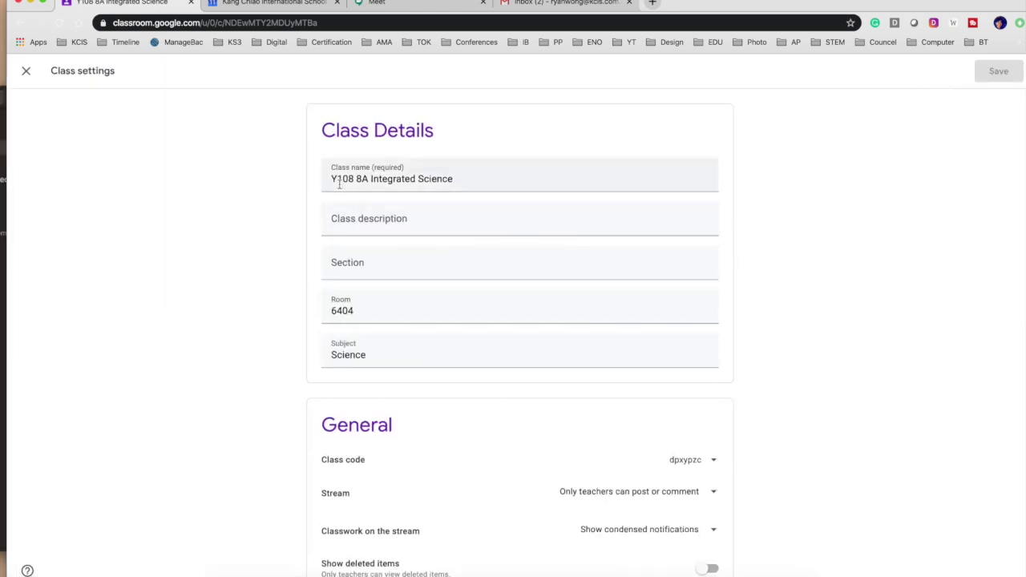
scroll(733, 401, "left", 5)
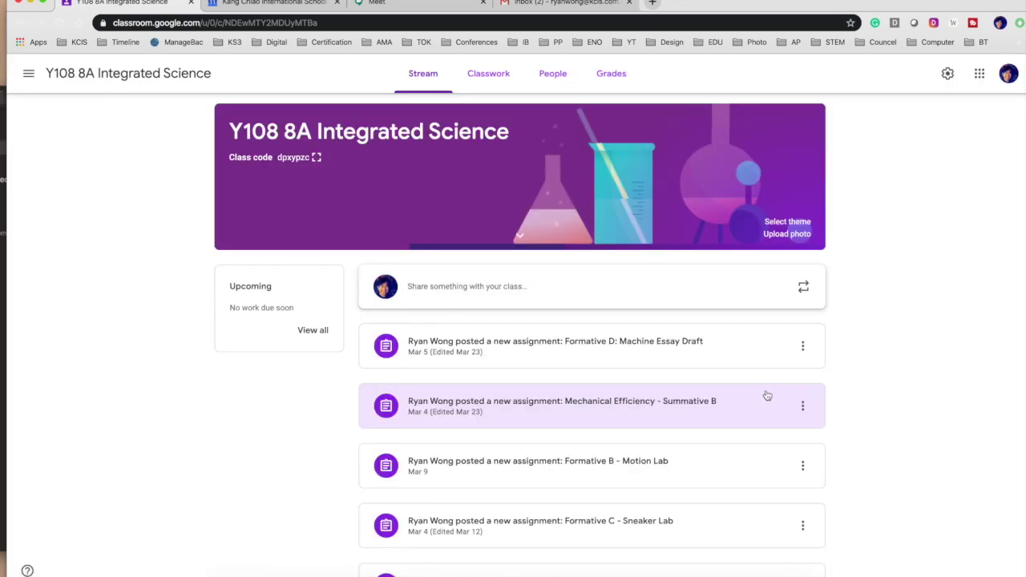
left_click(947, 74)
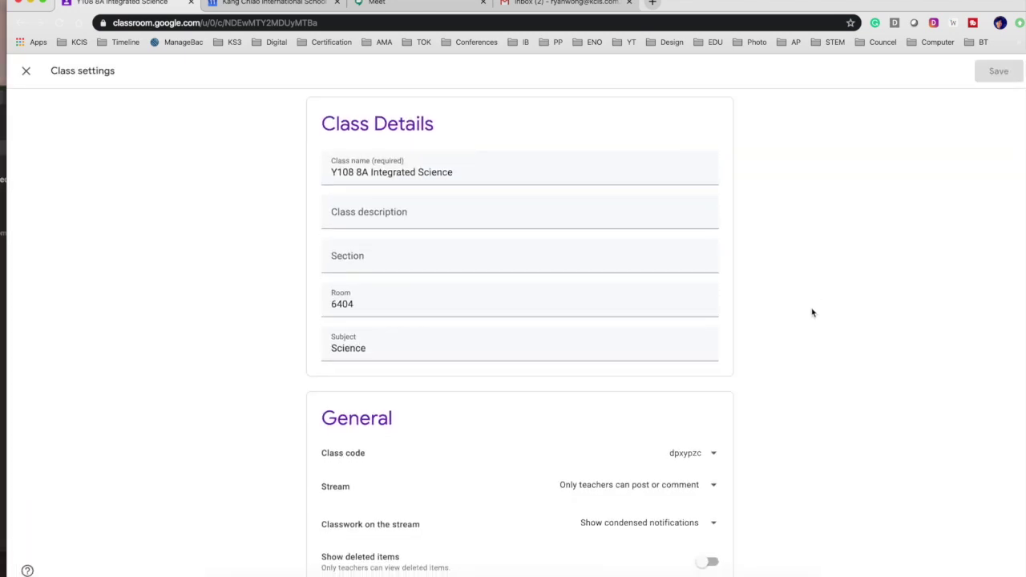
scroll(810, 311, "down", 5)
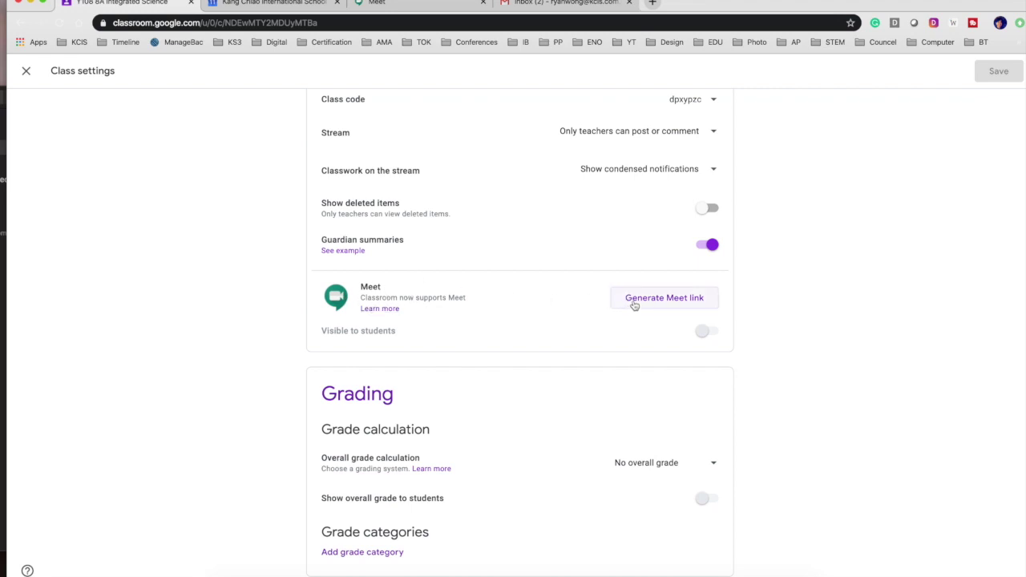
left_click(675, 303)
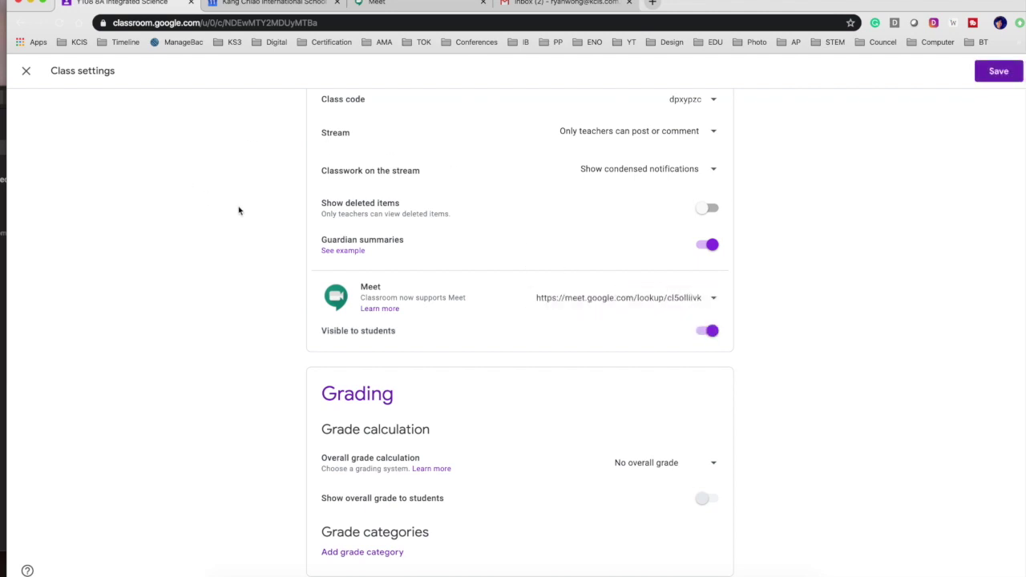
left_click_drag(344, 343, 388, 332)
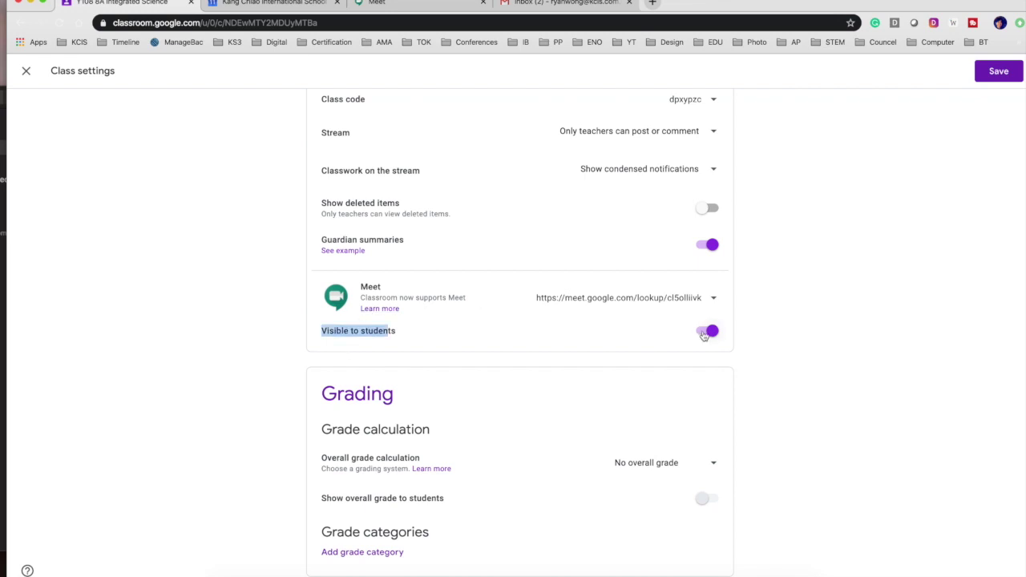
left_click(707, 332)
left_click(999, 72)
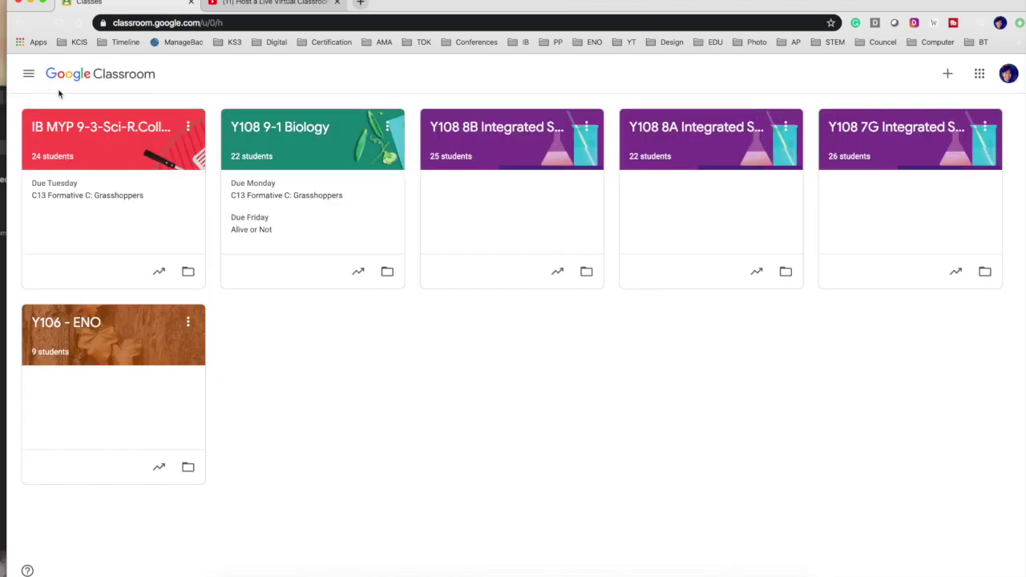
Open the Y108 9-1 Biology class and show its Classwork page
left_click(292, 132)
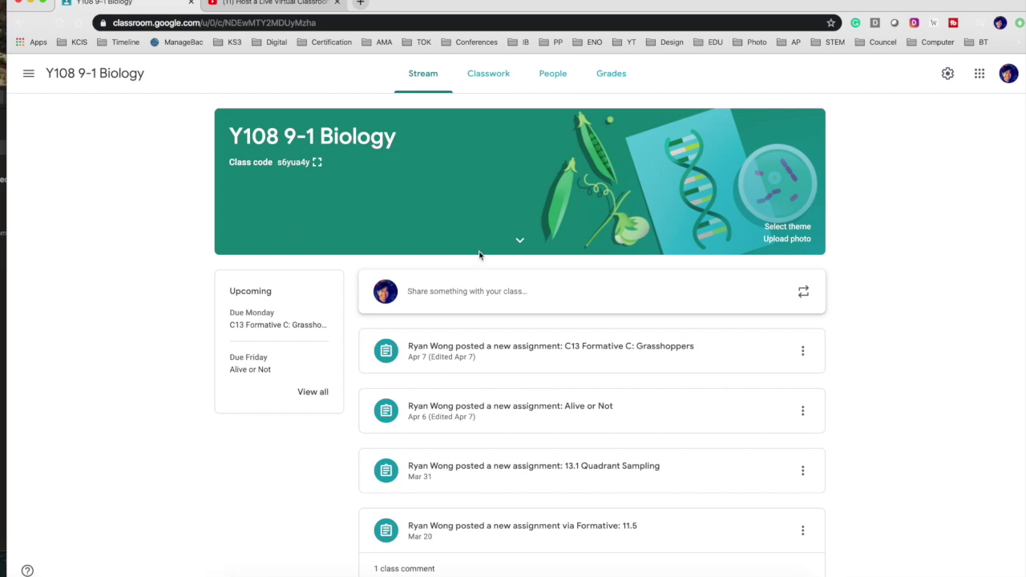
left_click(493, 81)
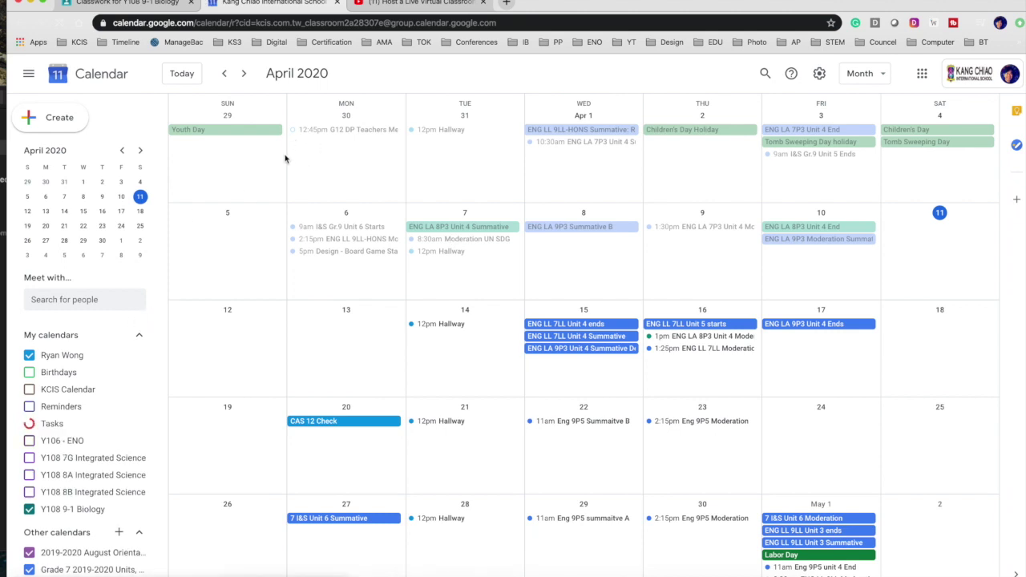
Draft a new calendar event titled '9-1 Meeting' dated April 11, 2020
left_click(60, 119)
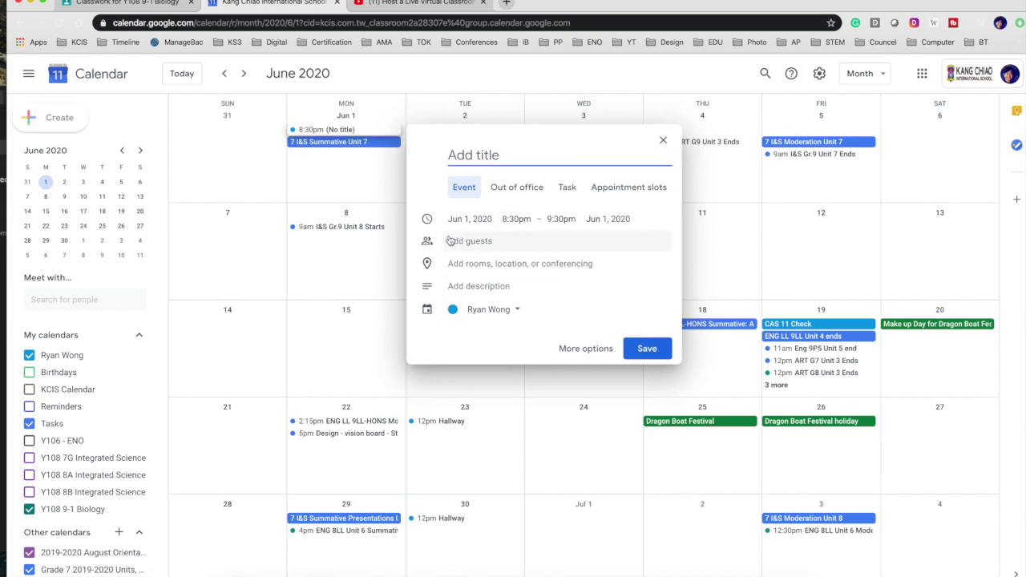
type("9-1")
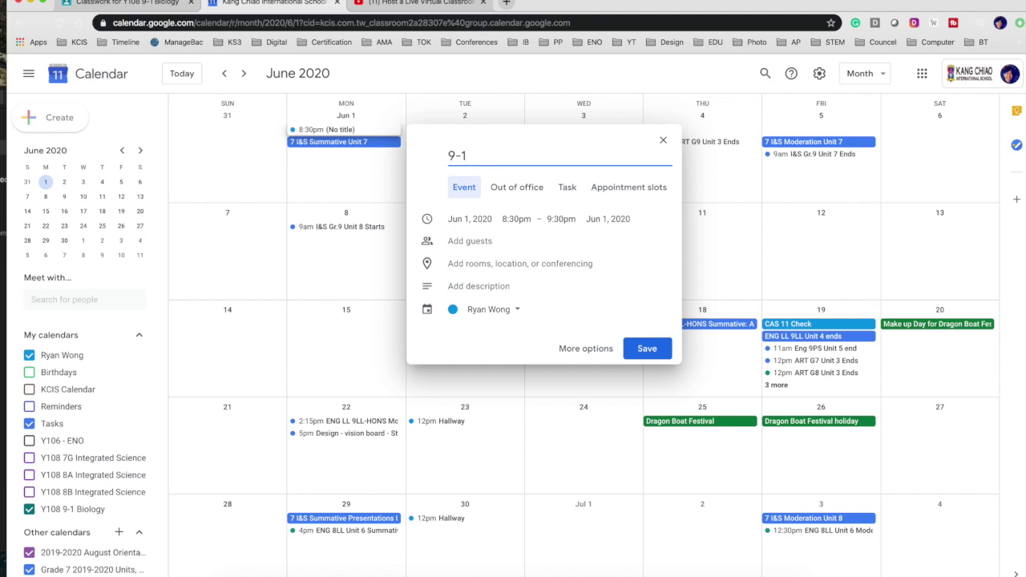
type("Meeytm")
type("ting")
left_click(470, 220)
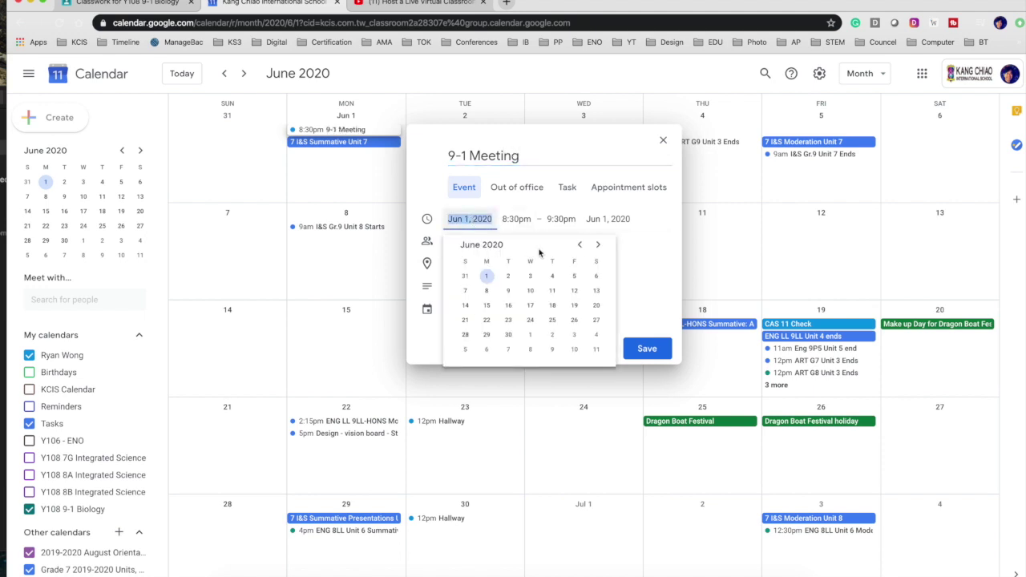
left_click(578, 246)
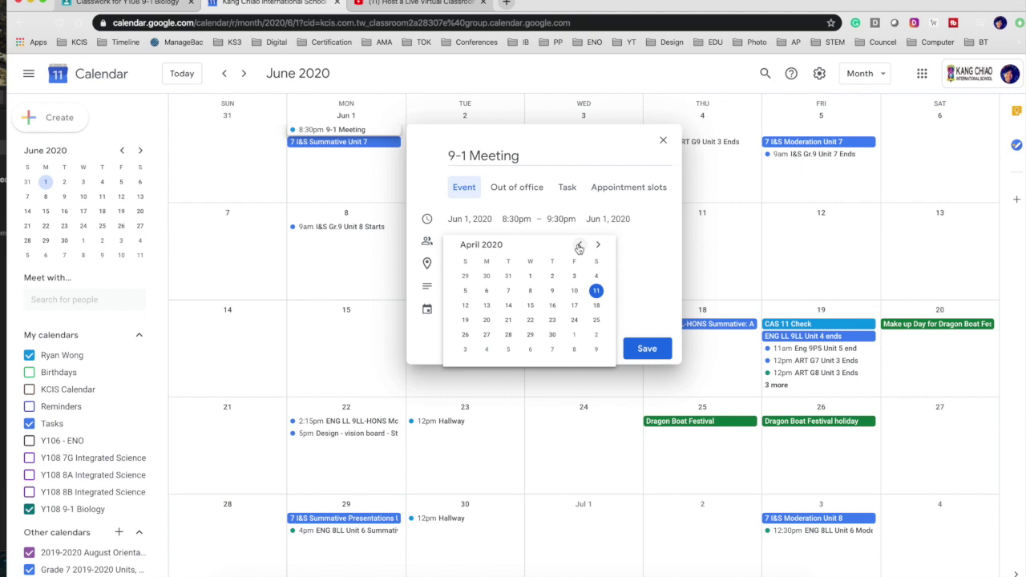
left_click(597, 291)
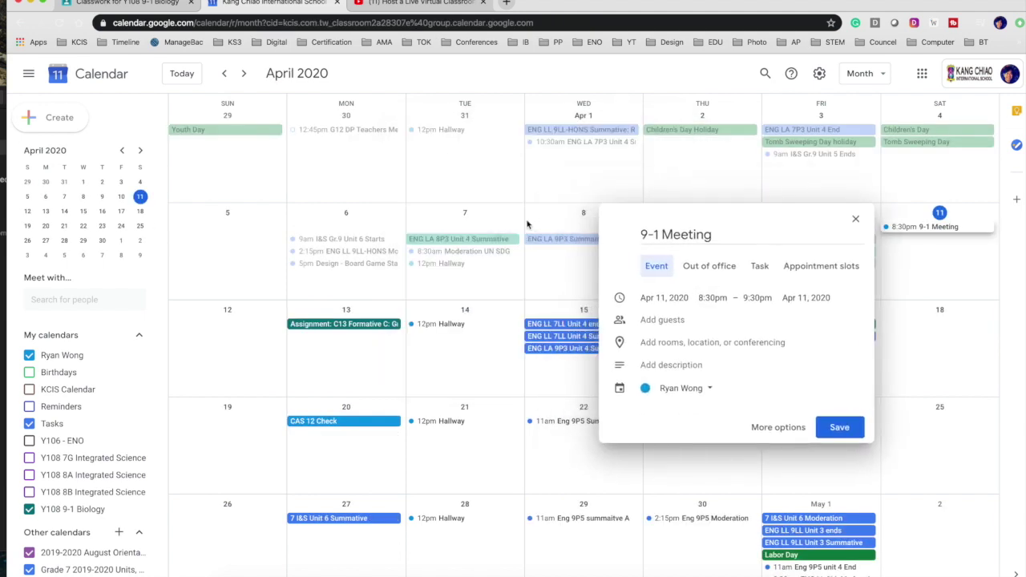
left_click(757, 297)
Make the 9-1 Meeting end at 9:00pm and add Hangouts Meet conferencing with dial-in details
scroll(795, 353, "up", 1)
scroll(794, 357, "up", 1)
left_click(791, 361)
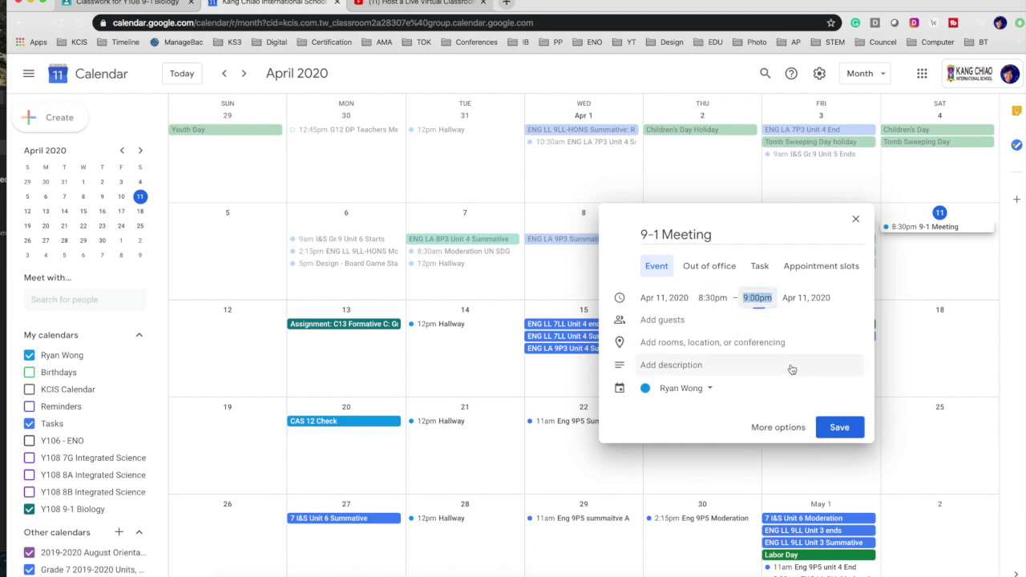
left_click(678, 345)
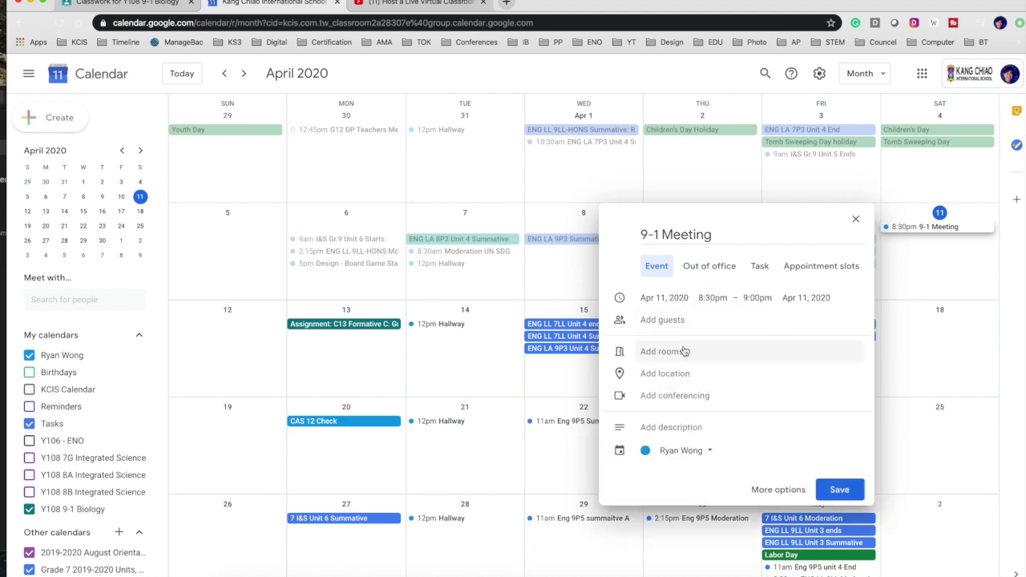
left_click(697, 401)
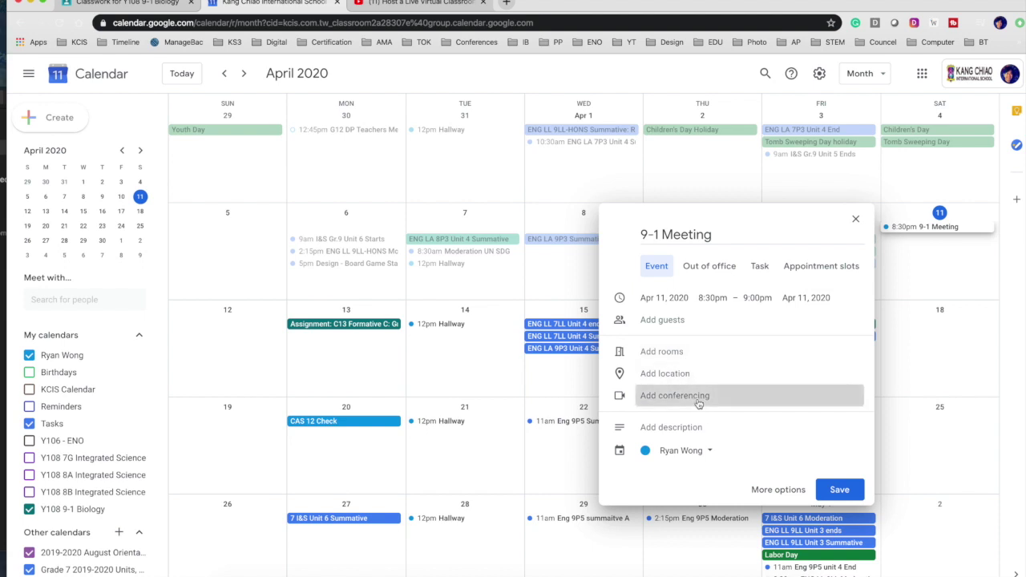
left_click(694, 397)
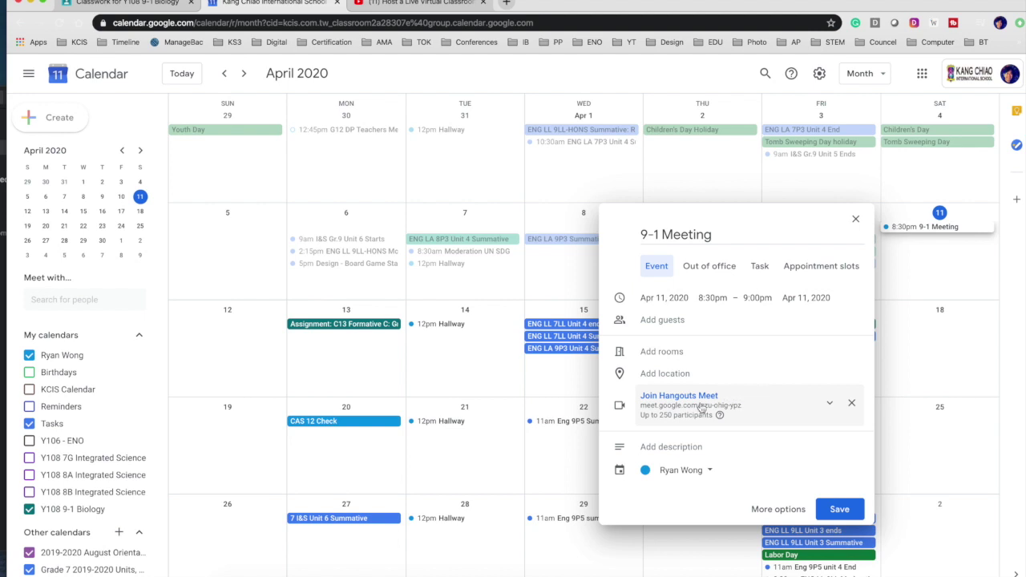
left_click(832, 405)
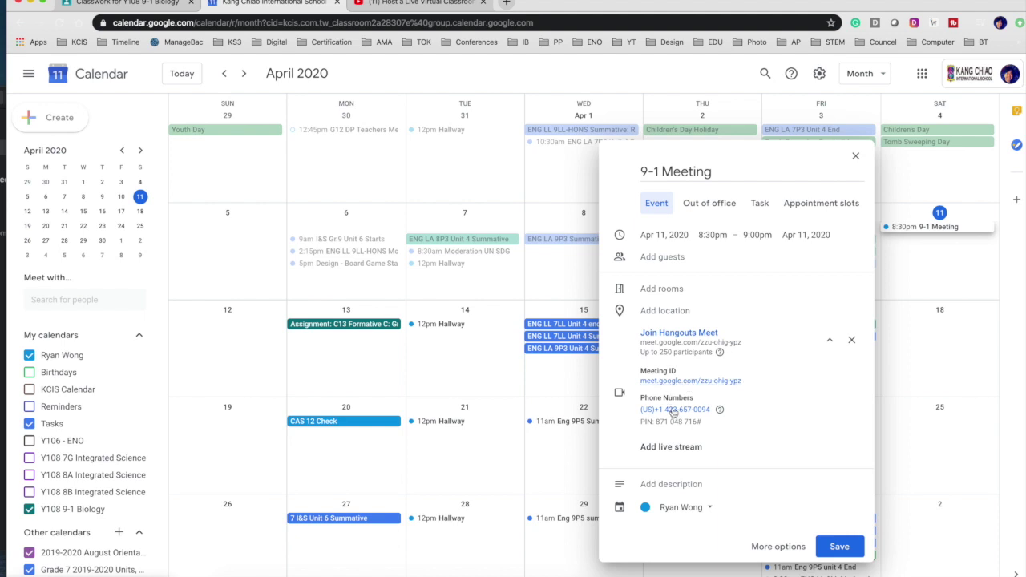
left_click_drag(642, 398, 694, 409)
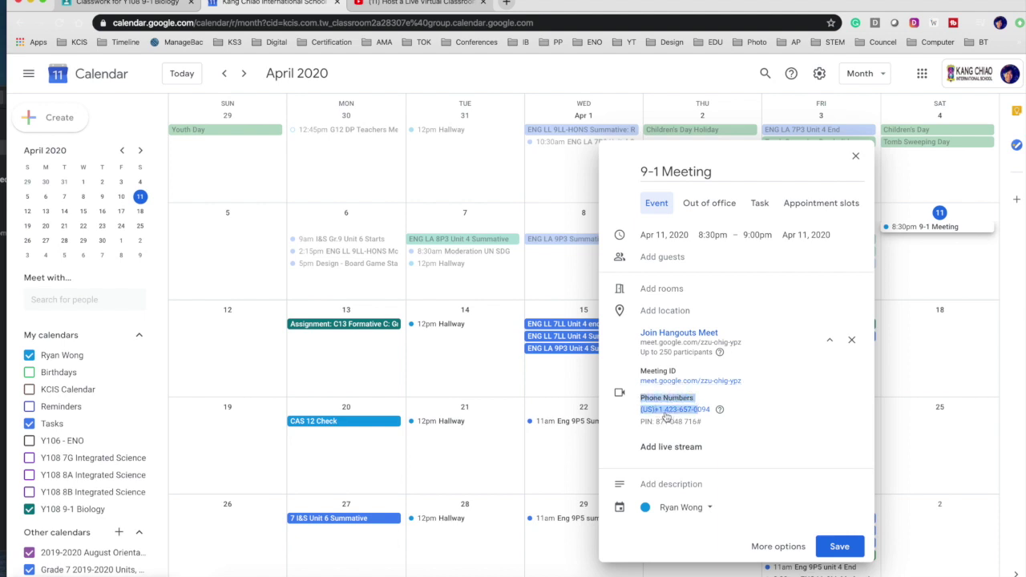
left_click(843, 549)
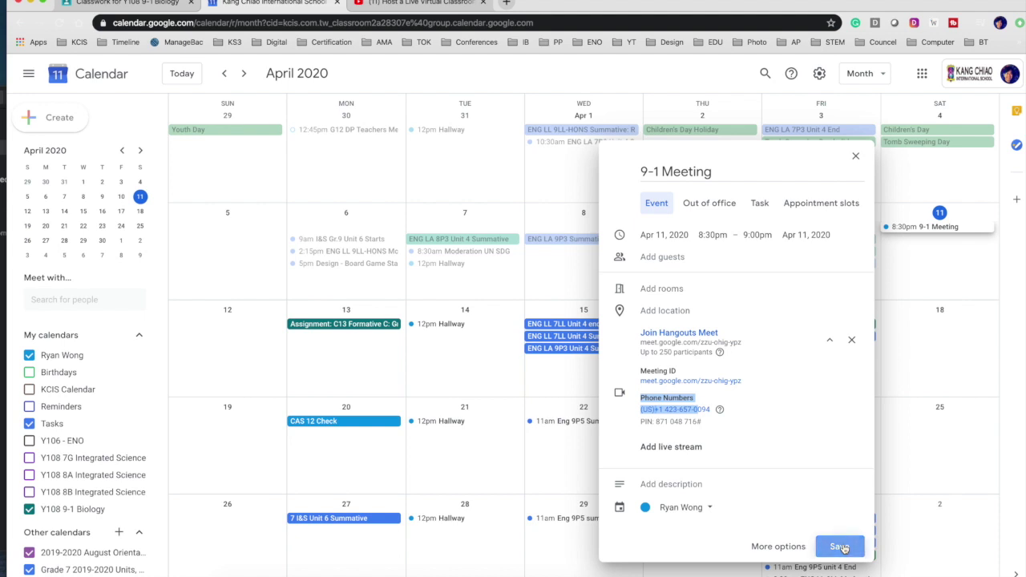
Save the 9-1 Meeting to the Y108 9-1 Biology calendar and view its April 11 details
left_click(687, 509)
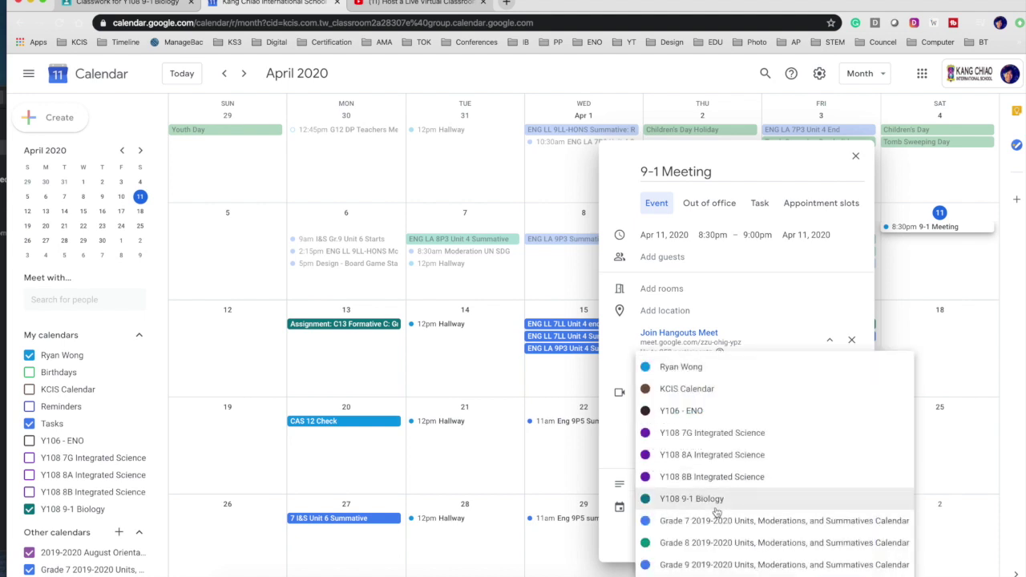
left_click(716, 500)
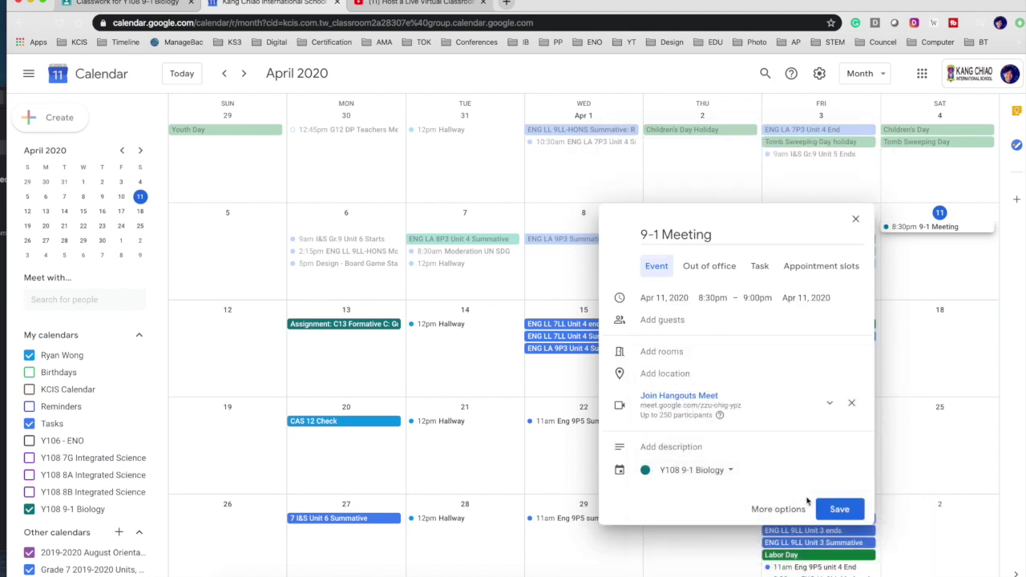
left_click(838, 510)
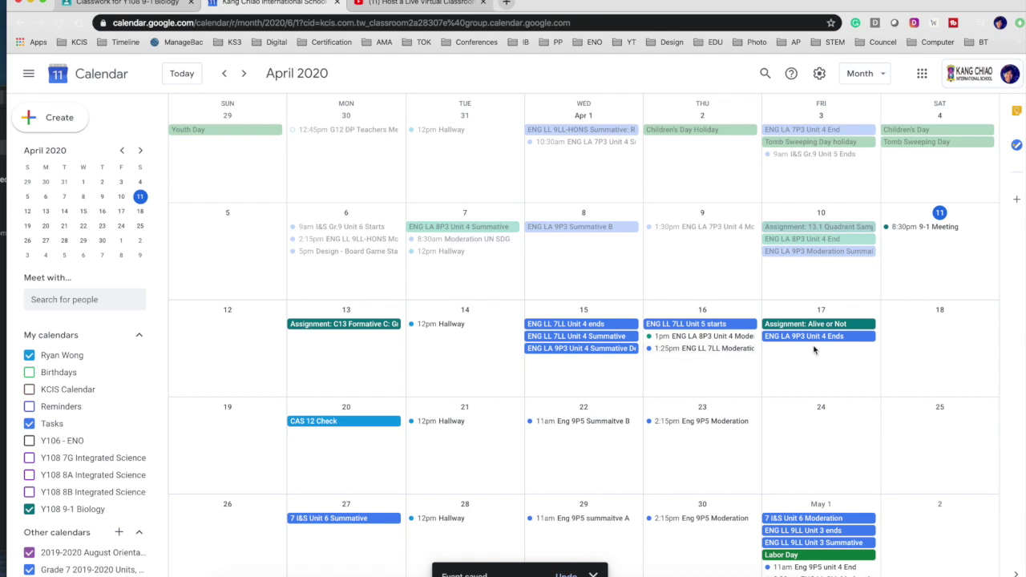
left_click(943, 229)
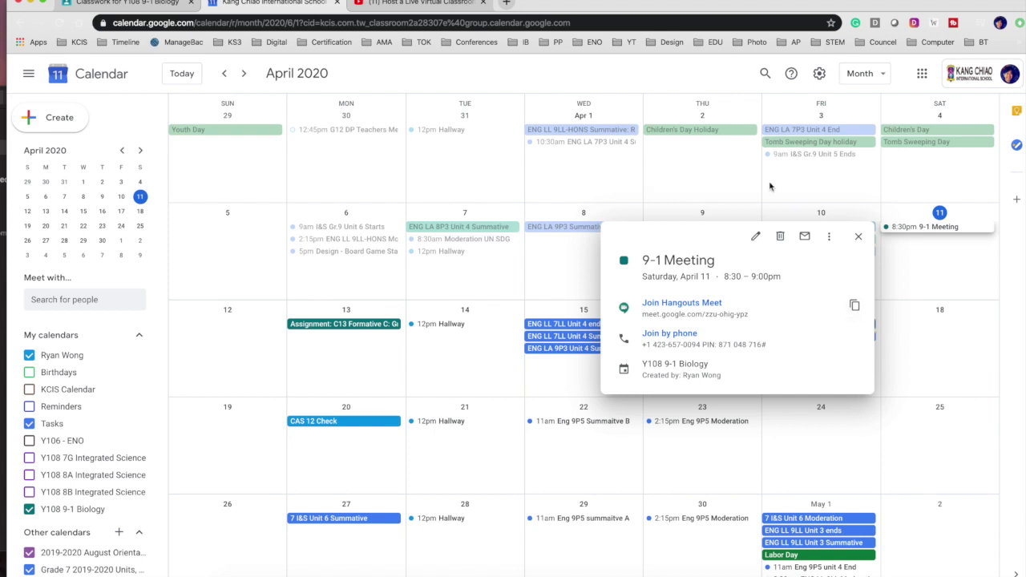
left_click(124, 3)
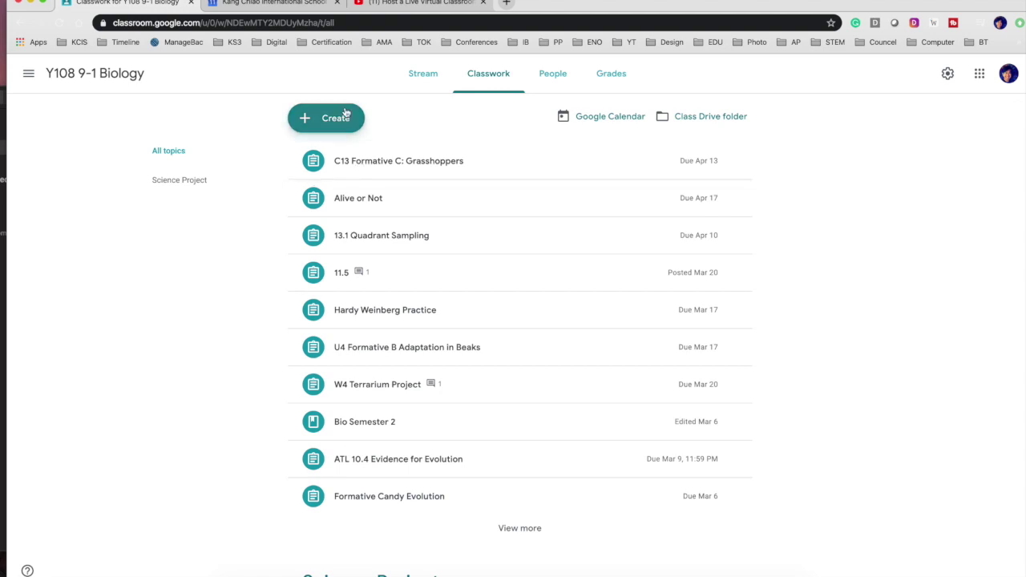
left_click(423, 73)
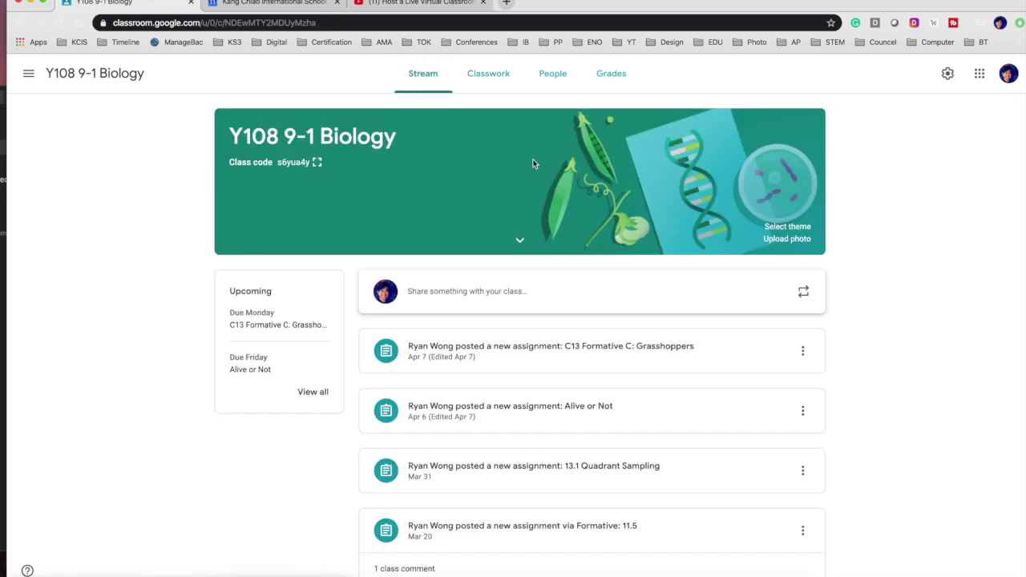
left_click(465, 293)
type("https://meet.google.com/zzu-ohig-ypz")
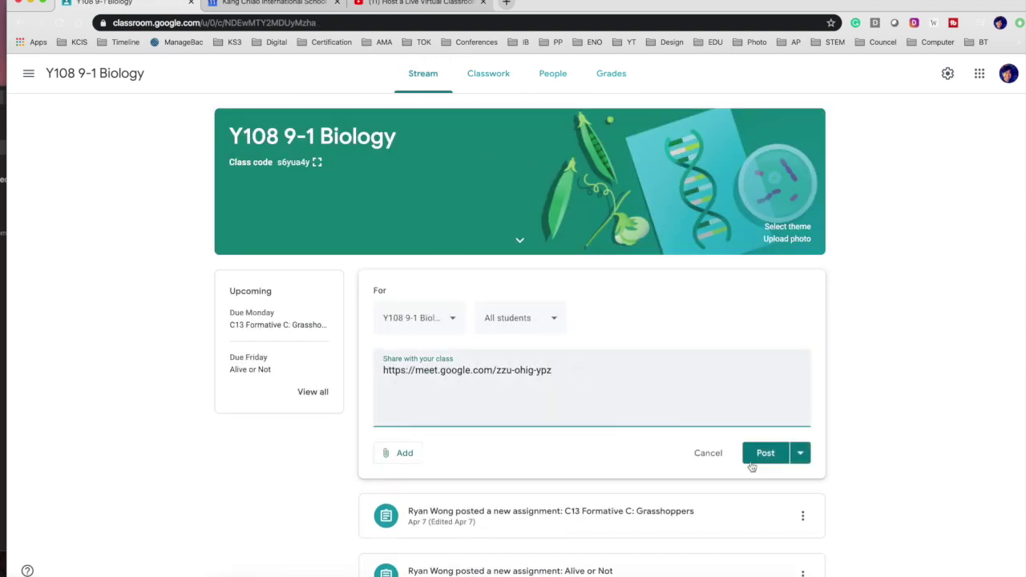
left_click(765, 454)
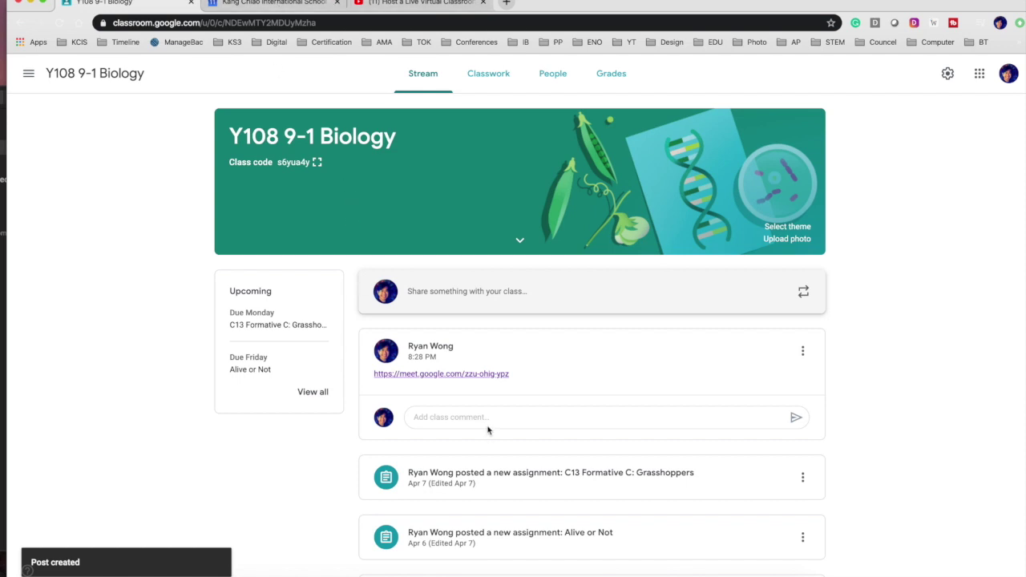
left_click(485, 374)
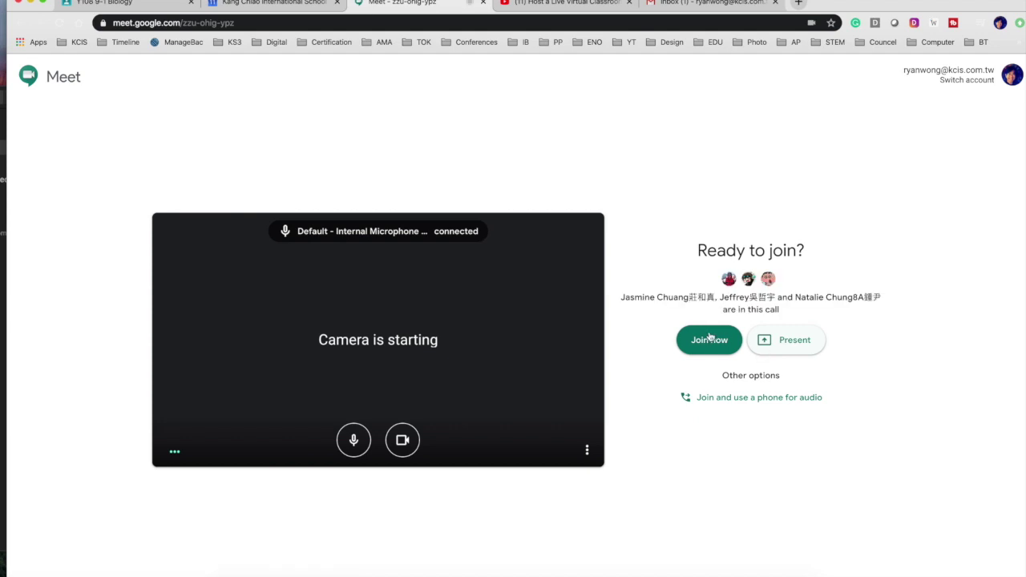
Join the zzu-ohig-ypz Meet call and send 'hello' to everyone in the chat
left_click(710, 337)
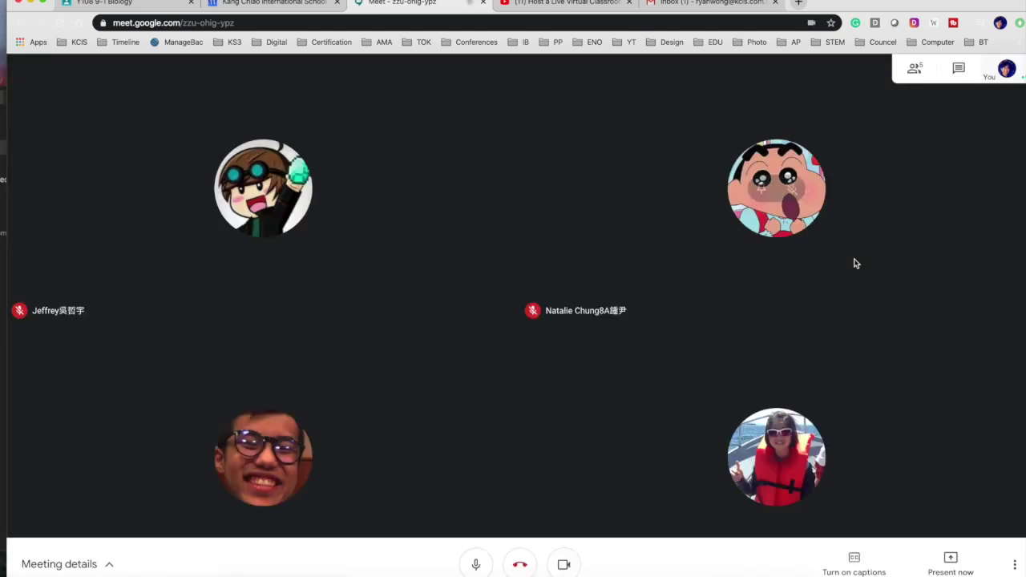
left_click(918, 68)
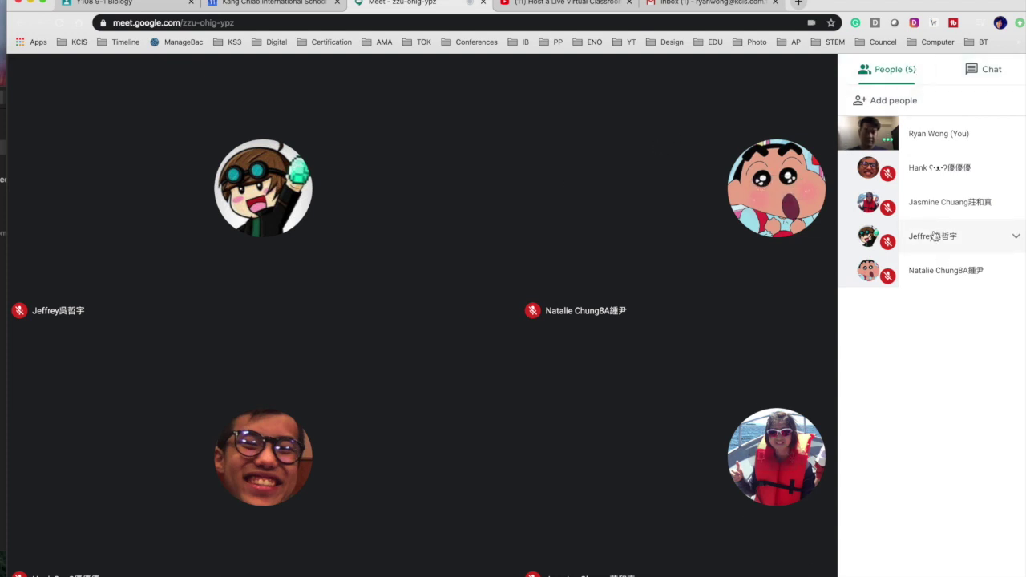
left_click(967, 76)
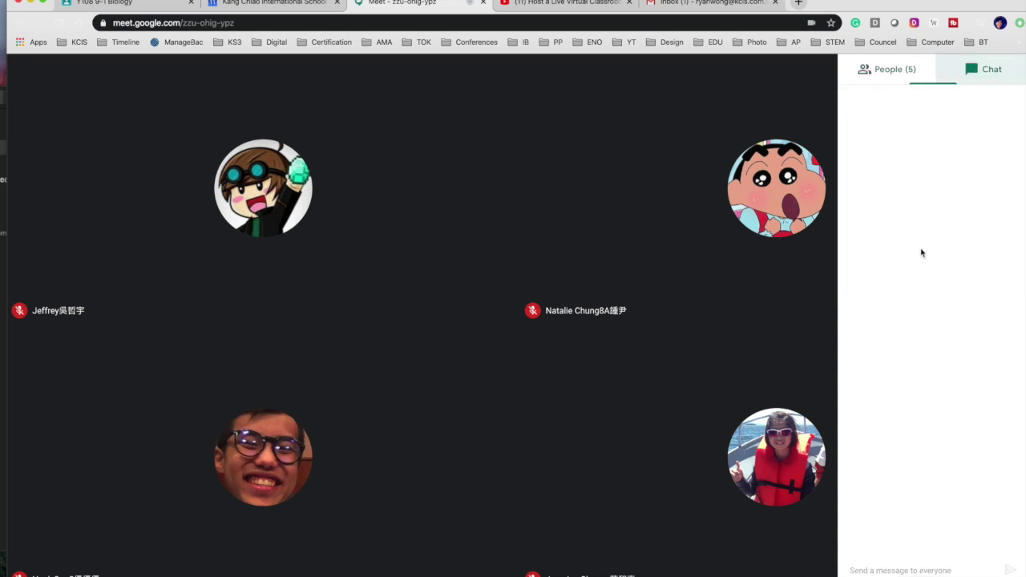
left_click(885, 573)
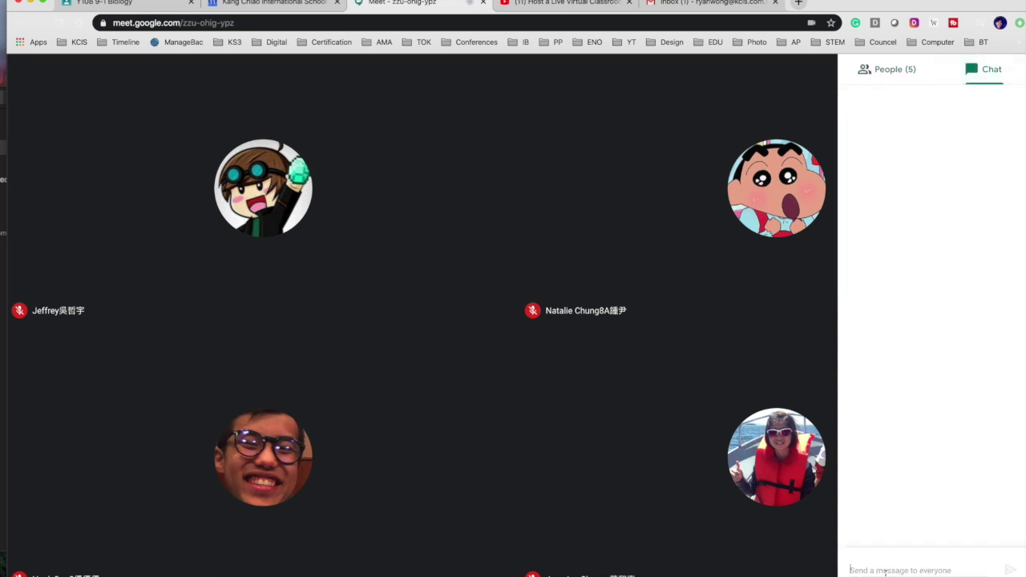
type("hello")
key("Return")
left_click(895, 69)
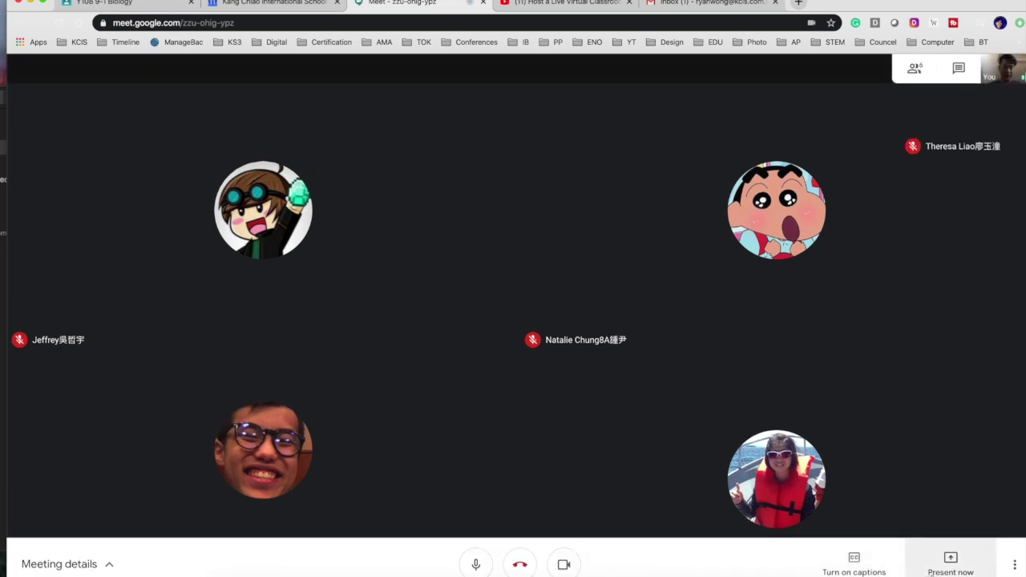
Start recording the meeting, accepting the recording consent notice
left_click(937, 573)
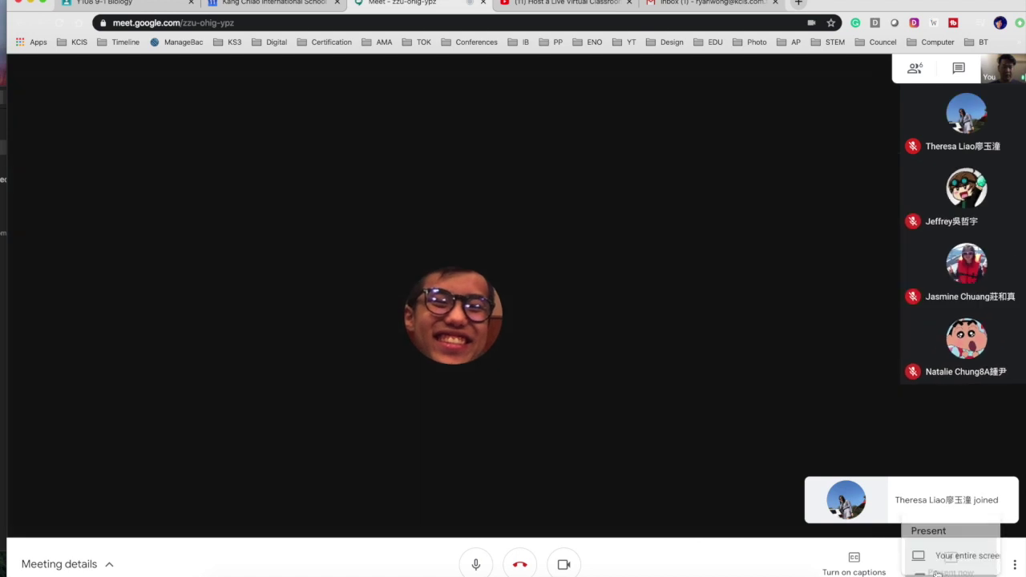
left_click(1015, 568)
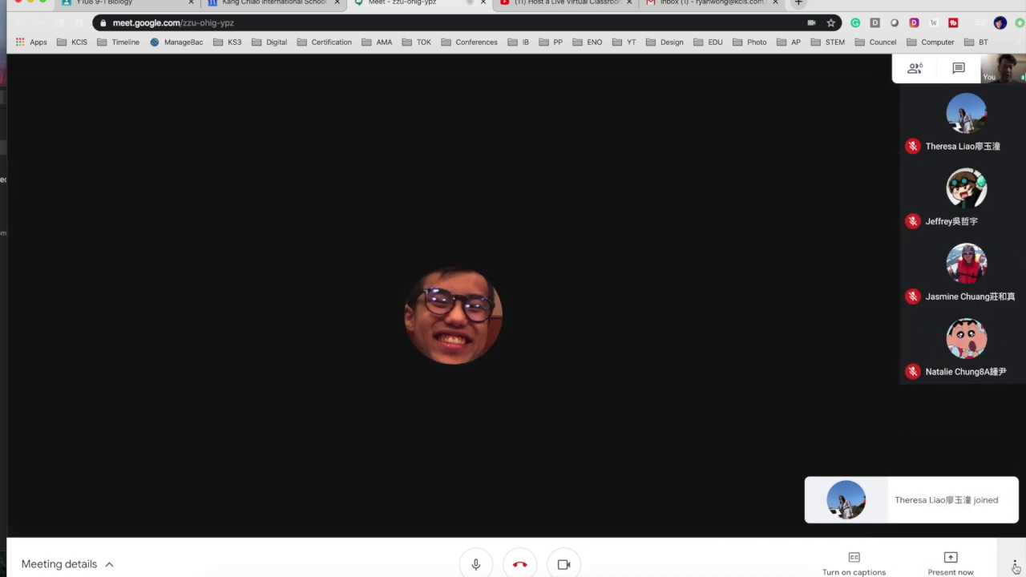
left_click(1016, 568)
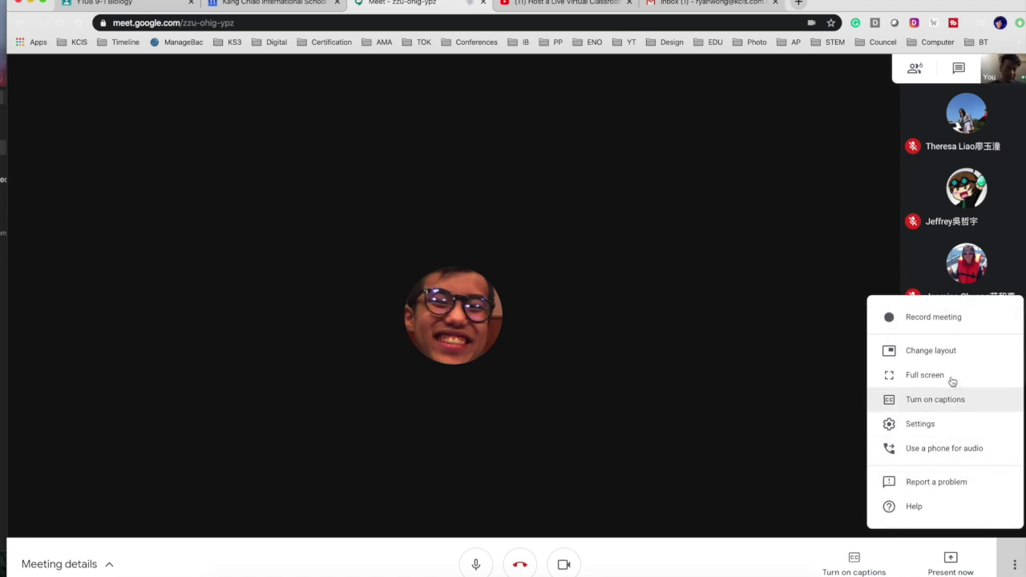
left_click(938, 318)
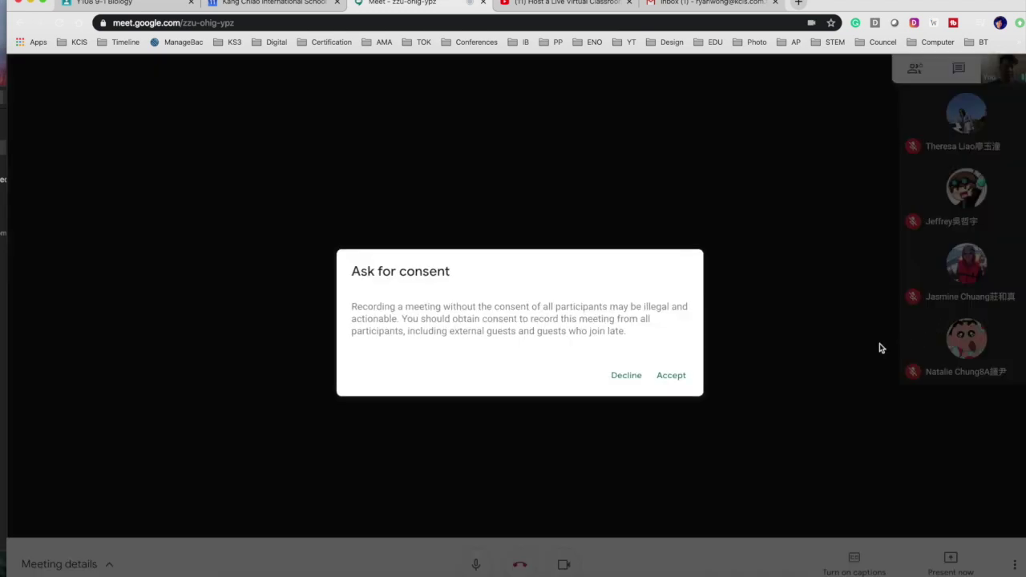
left_click(668, 375)
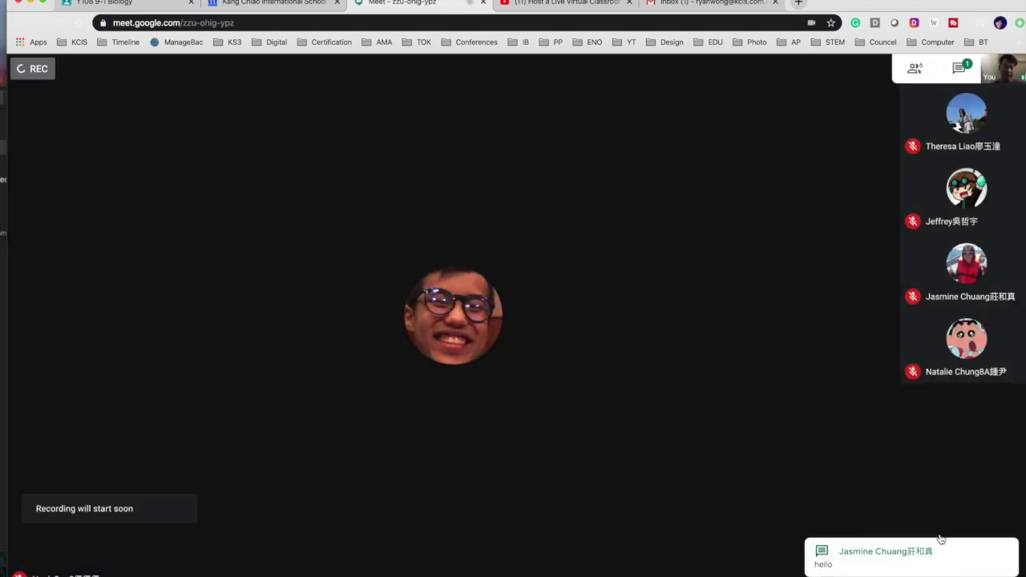
mouse_move(937, 564)
left_click(949, 565)
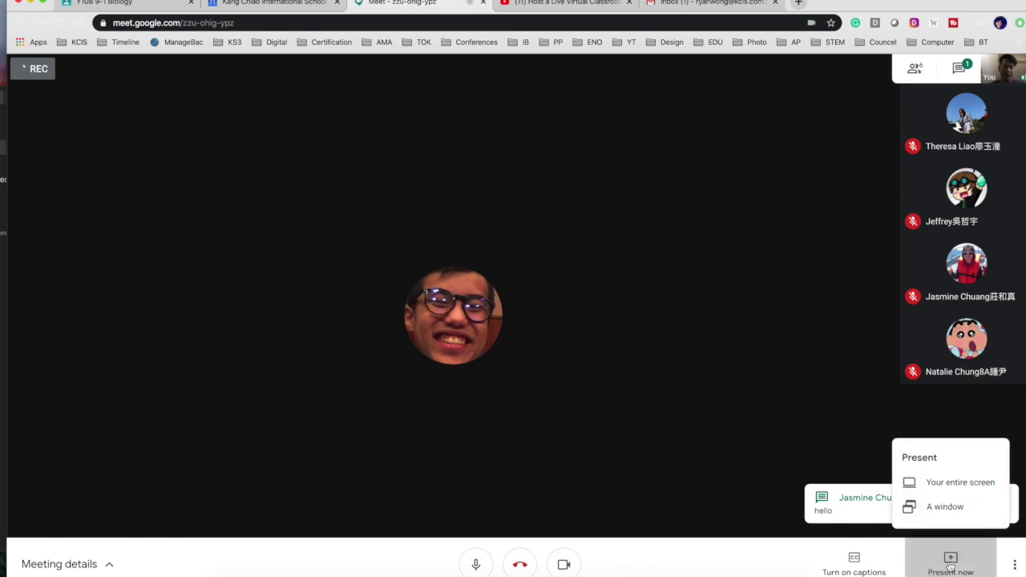
Present the entire screen to everyone and show the nine-person participant list
left_click(947, 485)
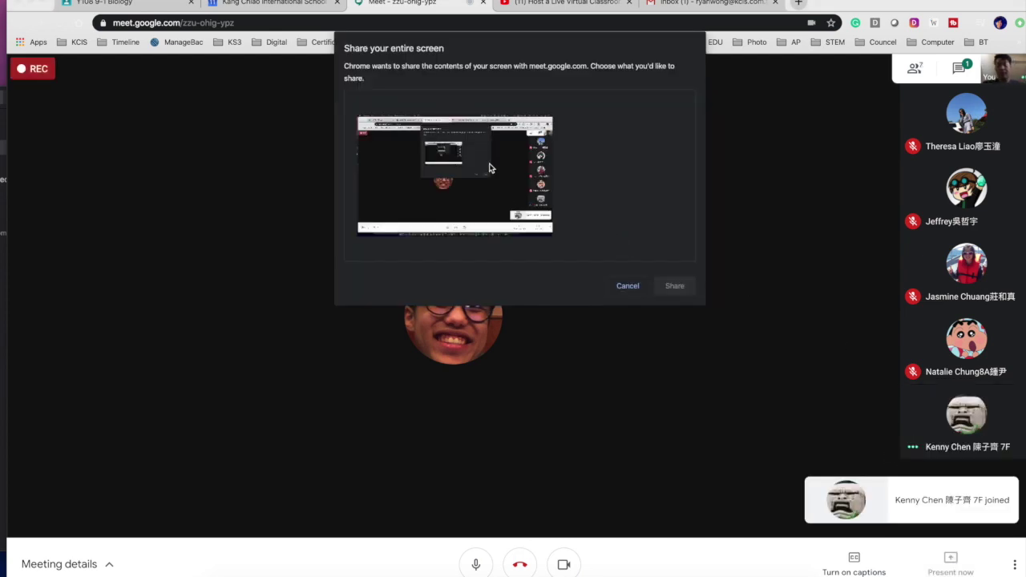
left_click(486, 162)
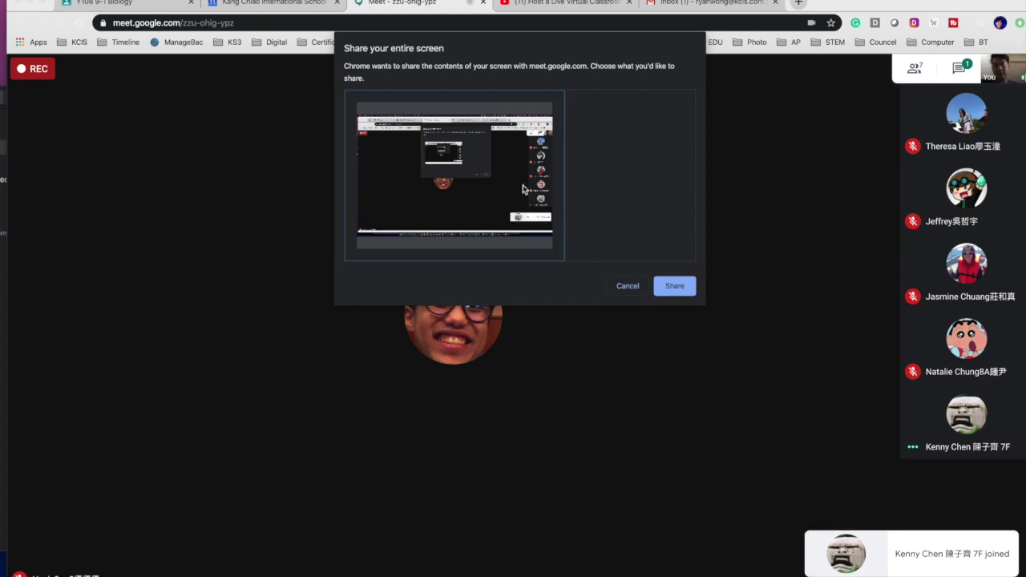
left_click(687, 285)
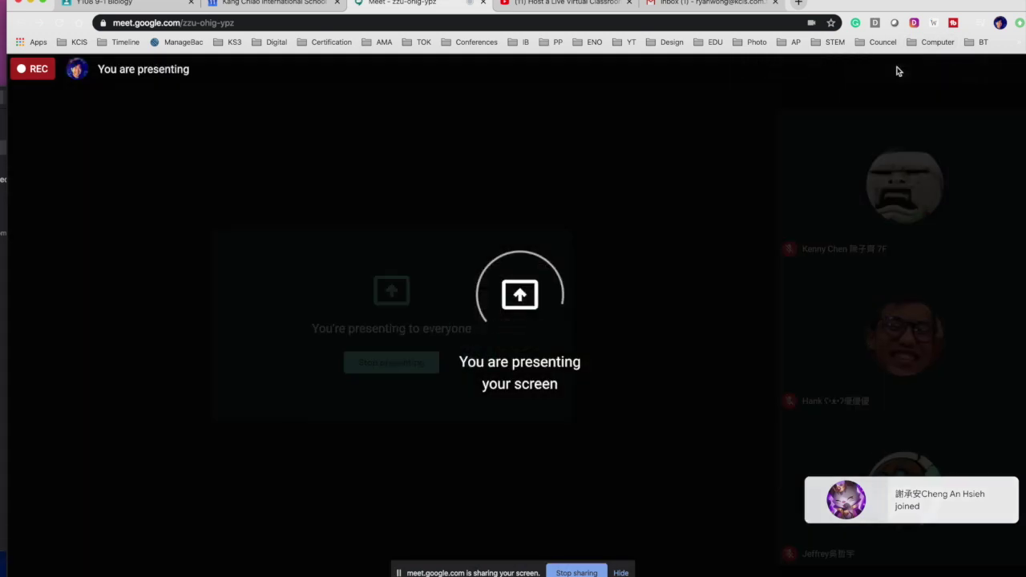
left_click(899, 70)
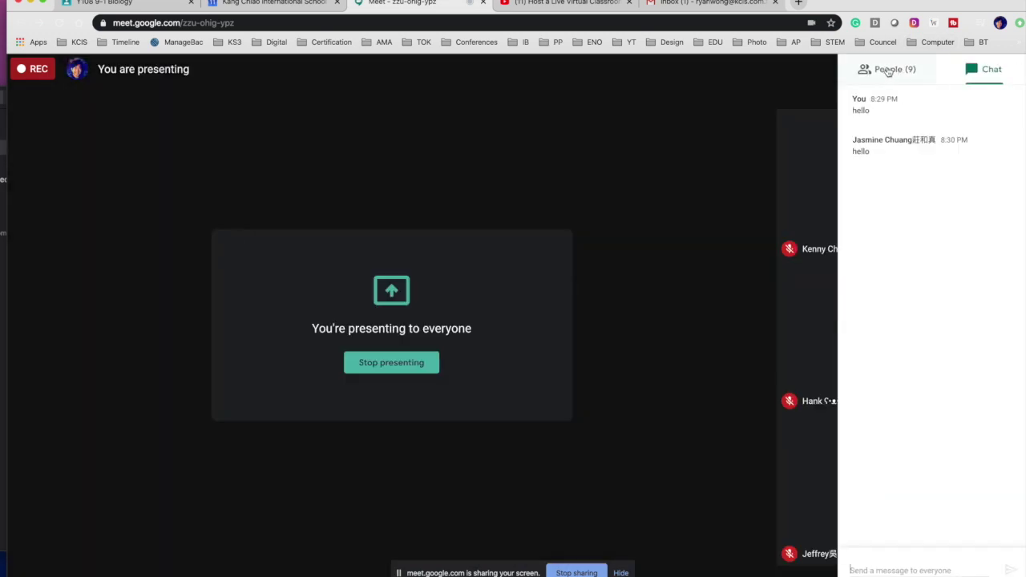
left_click(886, 70)
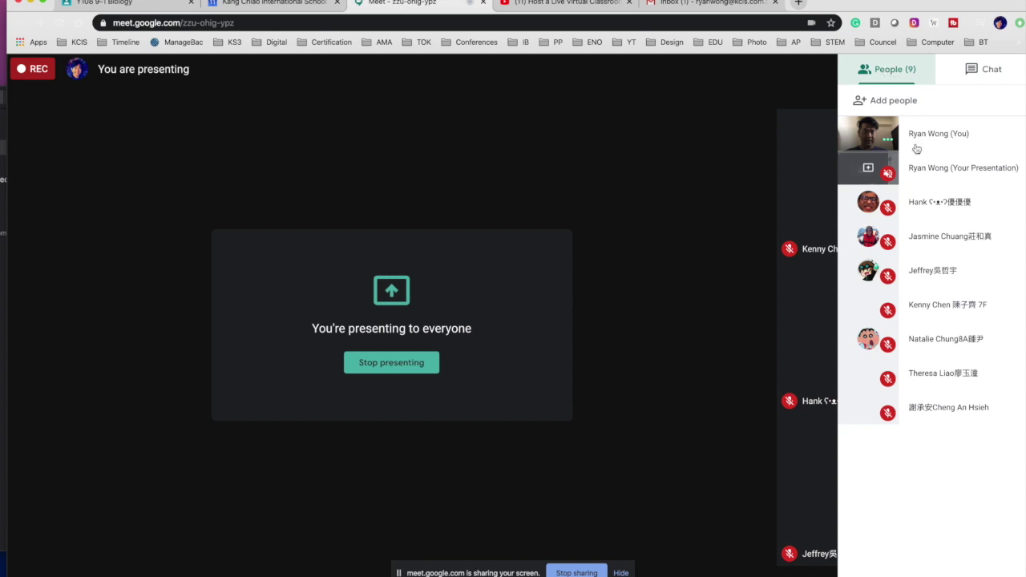
Ask 'can everyone hear me?' in the chat, then return to the participant list
left_click(972, 80)
left_click(905, 79)
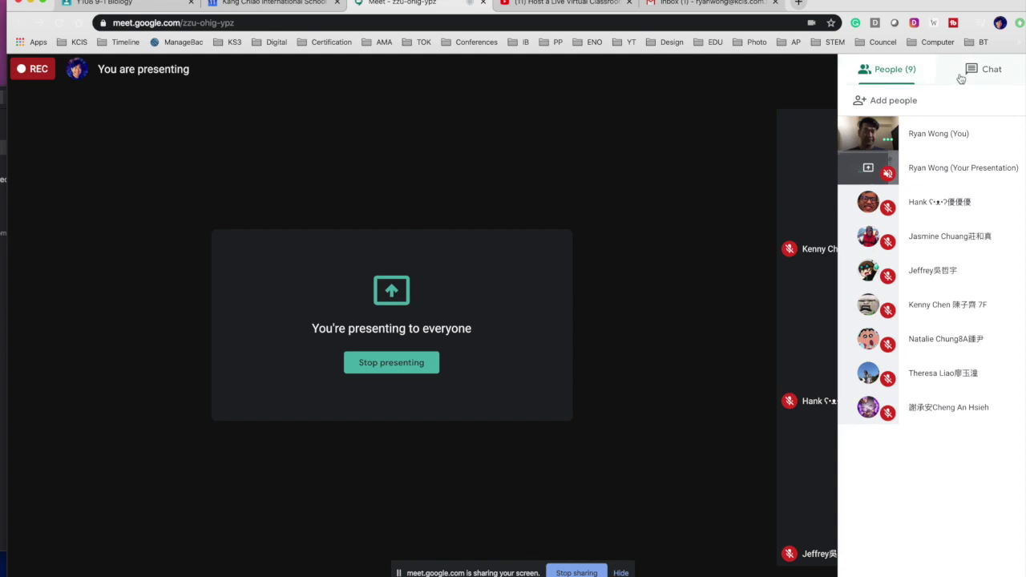
left_click(962, 77)
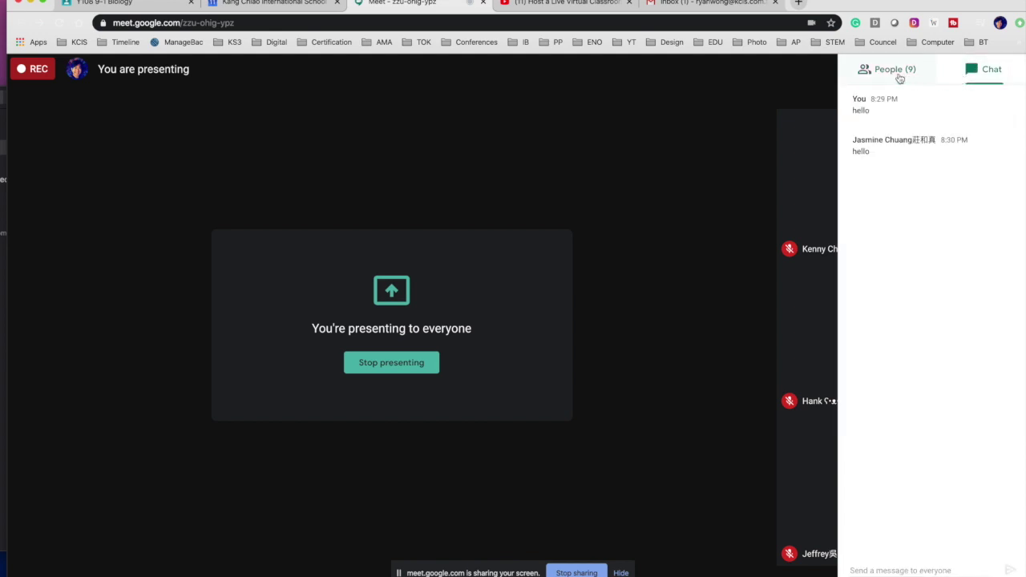
left_click(917, 570)
type("can everyone")
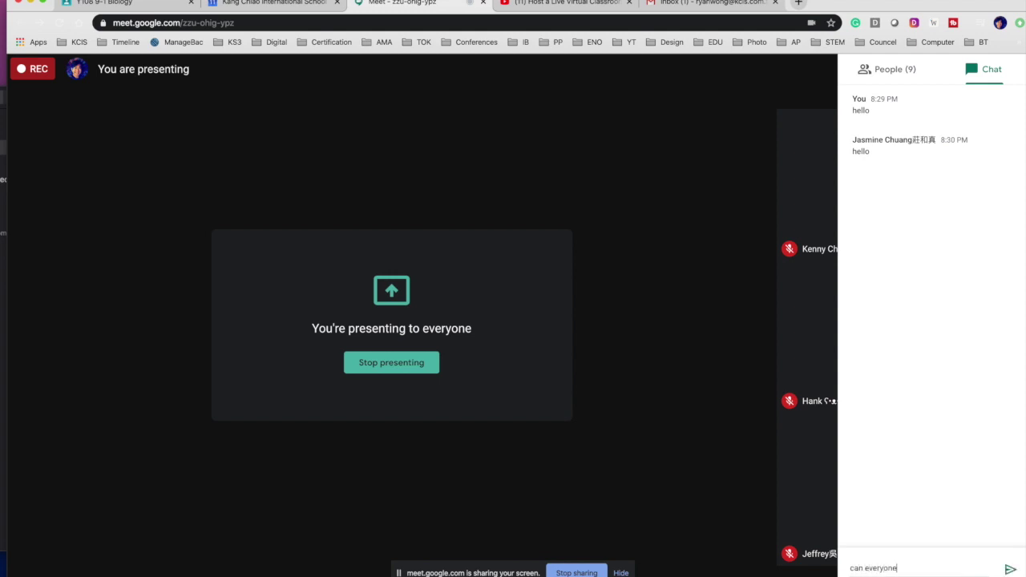
type(" hear me?")
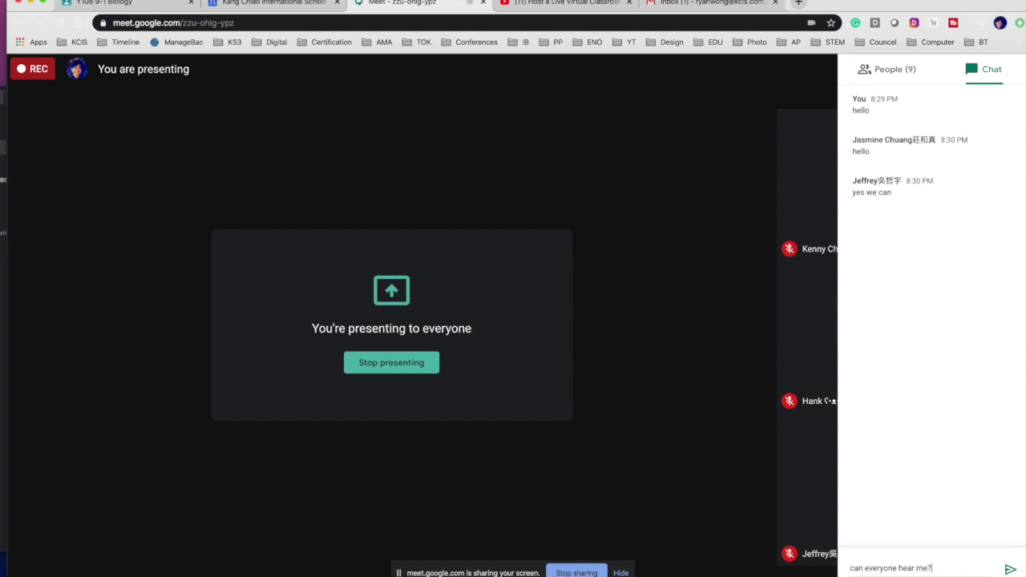
key("Return")
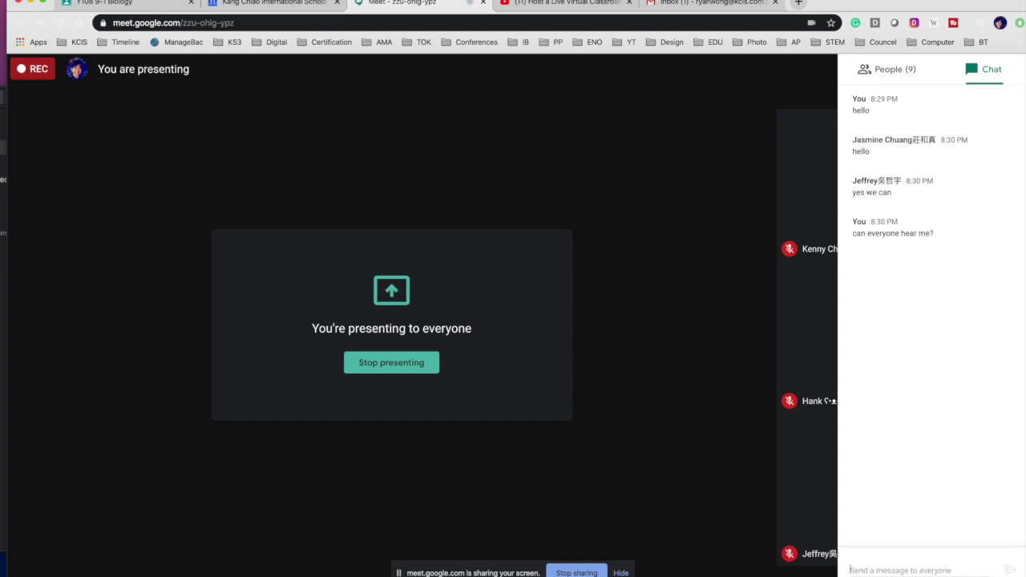
left_click(894, 70)
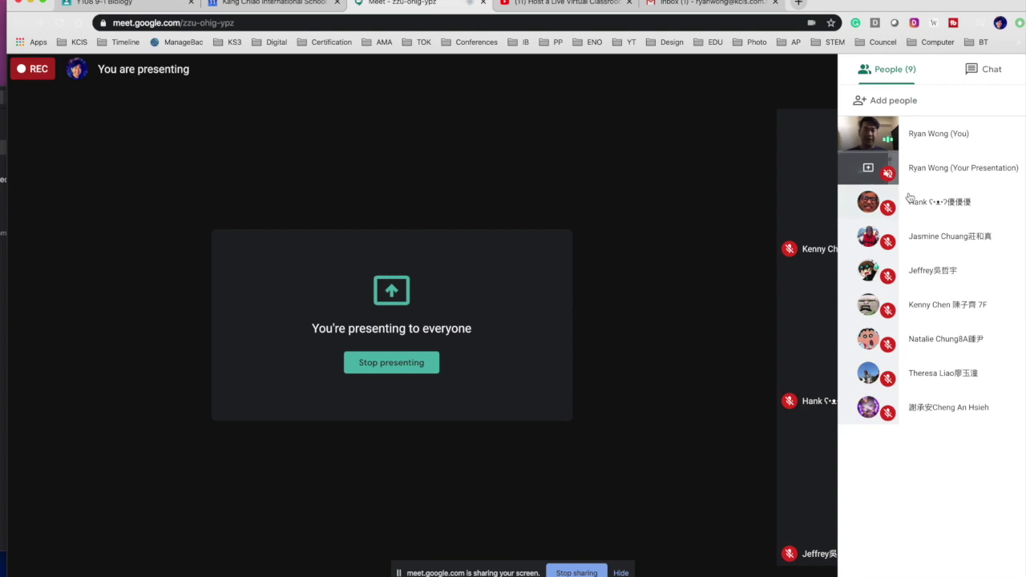
mouse_move(946, 202)
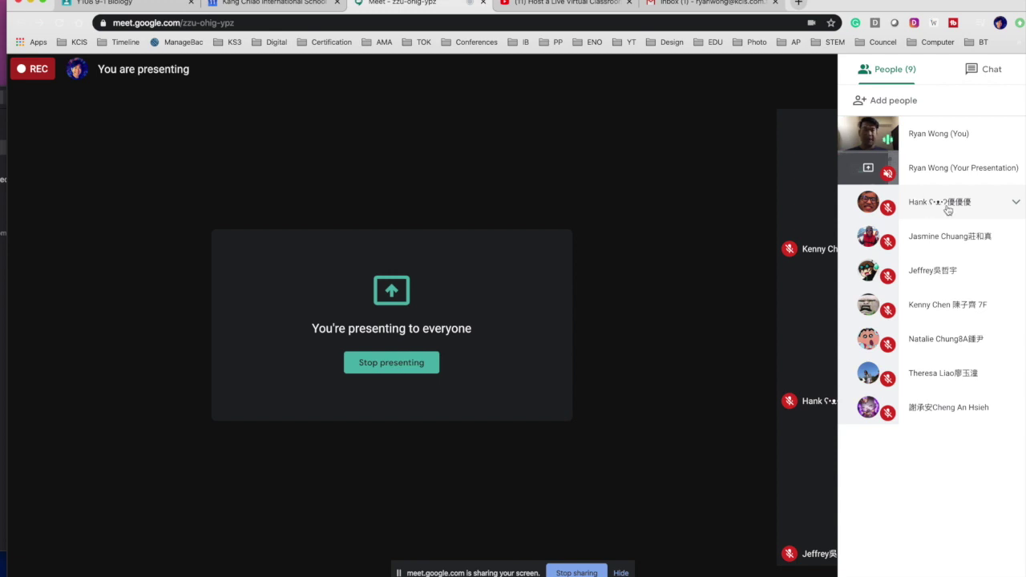
Pin and unpin each of the first three students in the People list, then pin the fourth
left_click(877, 203)
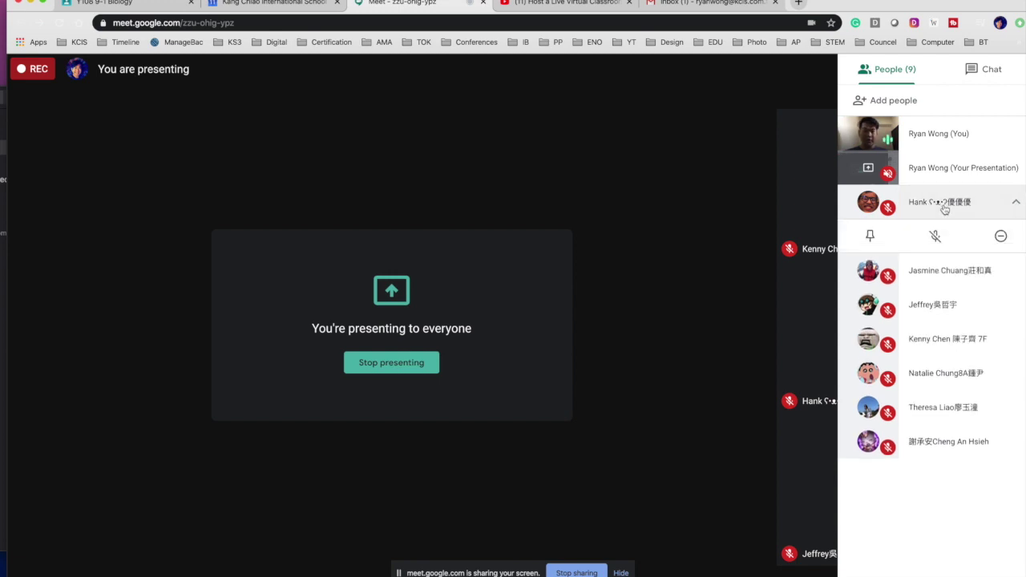
left_click(867, 235)
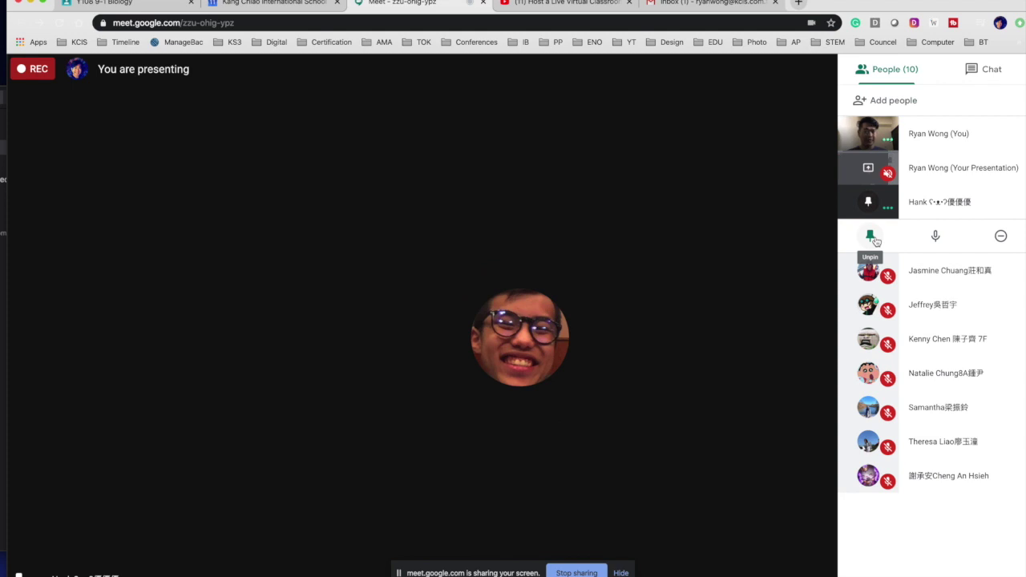
left_click(872, 237)
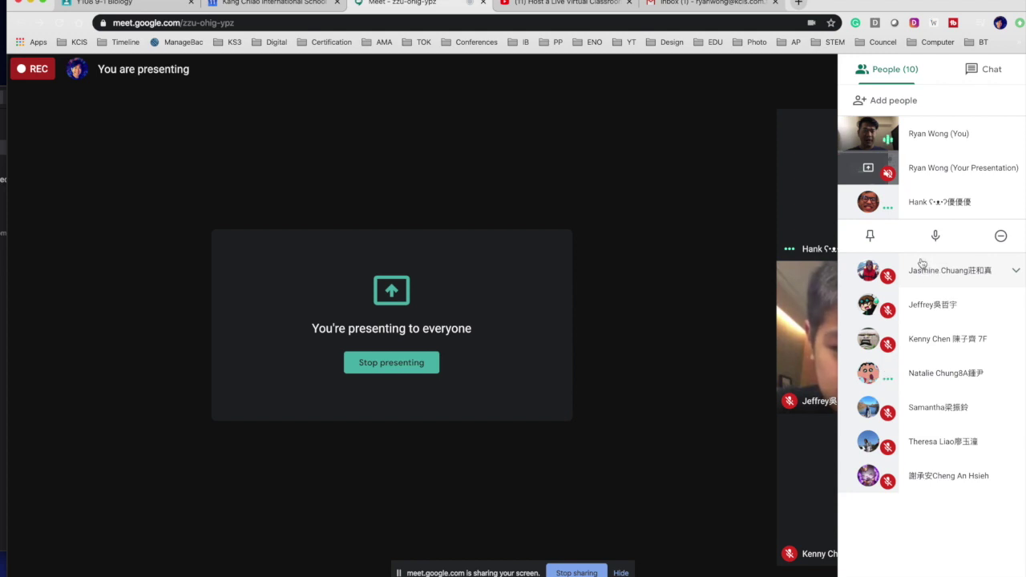
left_click(914, 274)
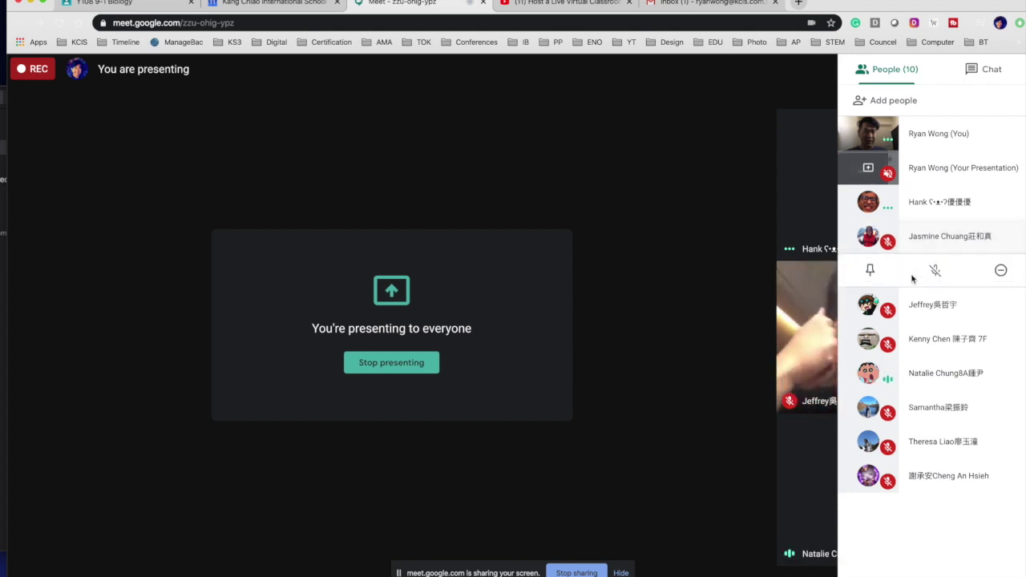
left_click(871, 270)
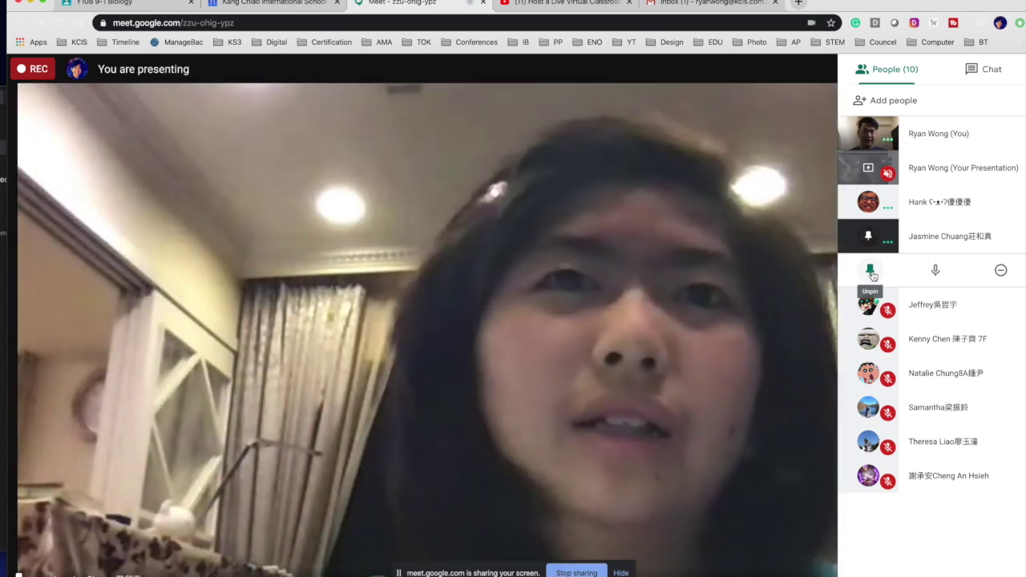
left_click(871, 271)
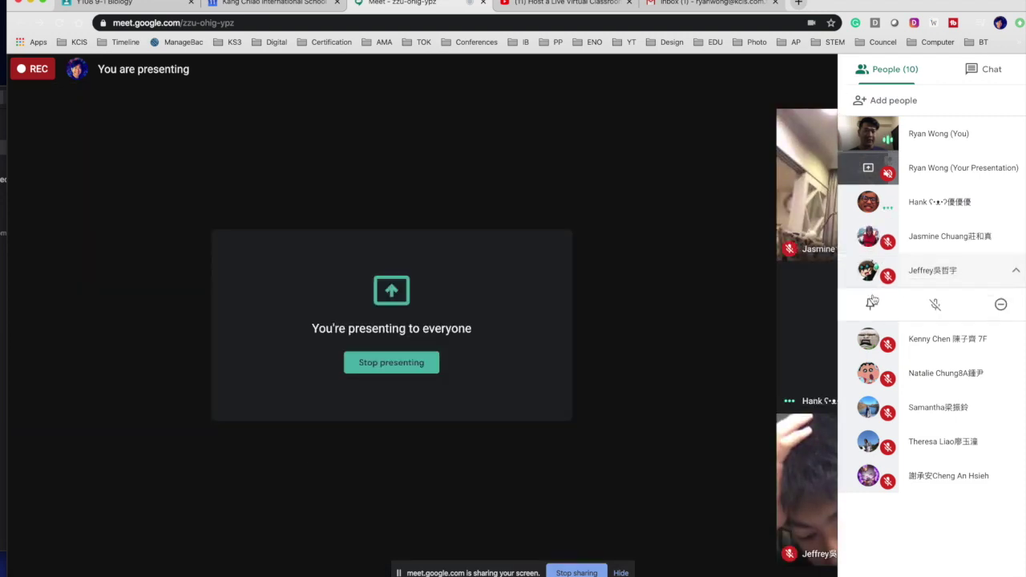
left_click(872, 303)
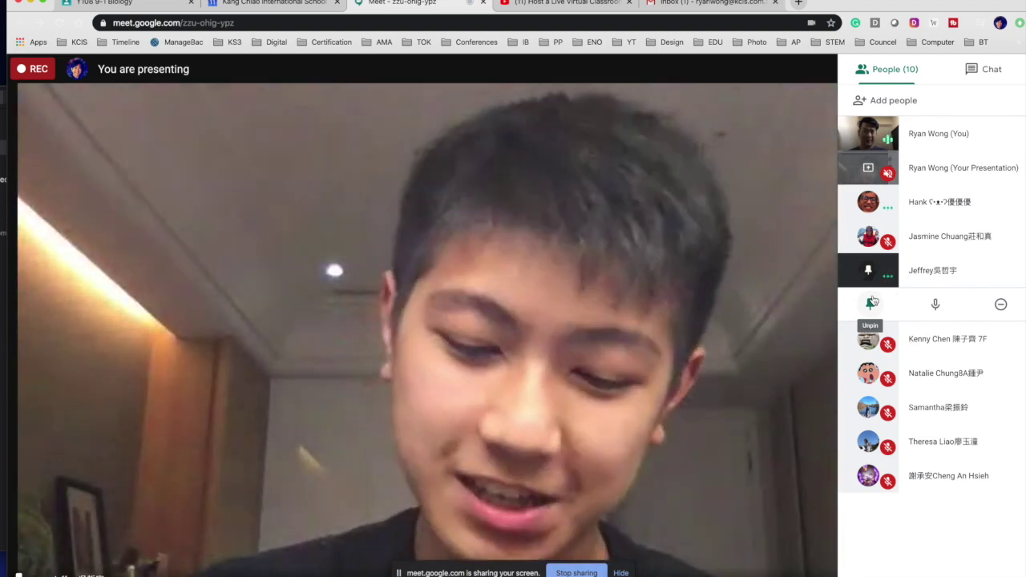
left_click(871, 303)
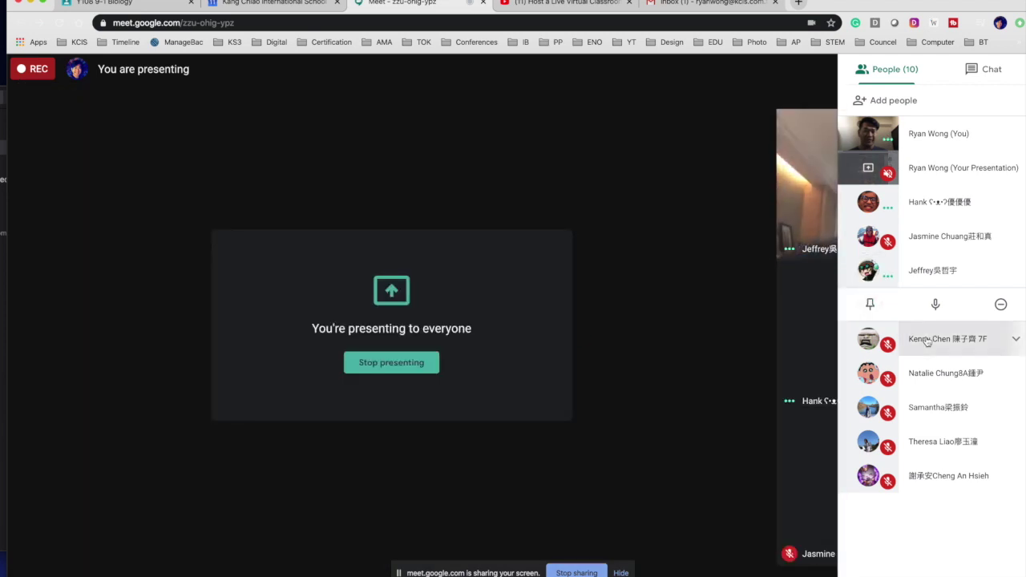
mouse_move(930, 339)
left_click(872, 337)
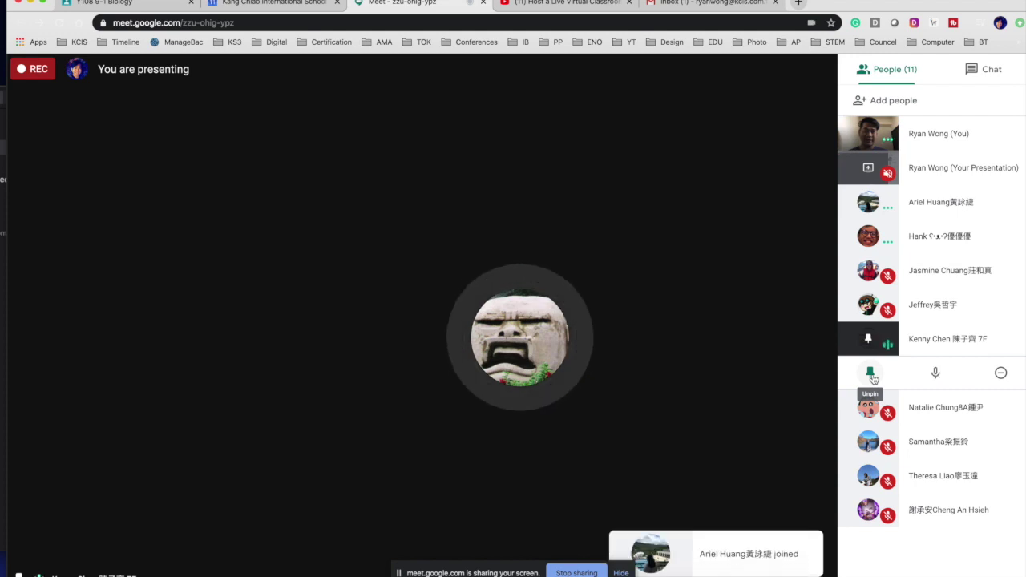
Unpin the fourth student, then pin and unpin the next student and the newly joined student
left_click(871, 375)
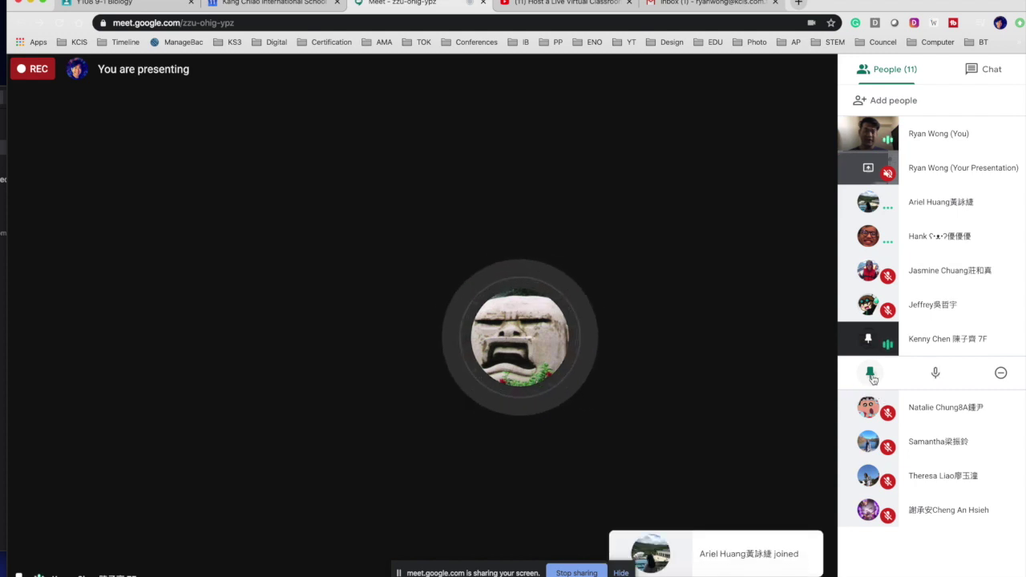
left_click(926, 409)
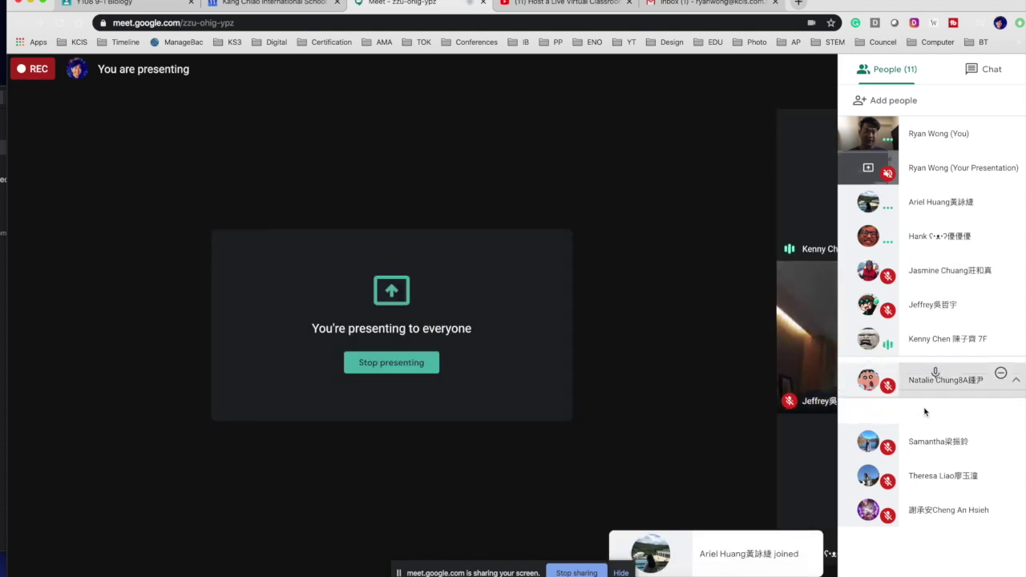
left_click(871, 407)
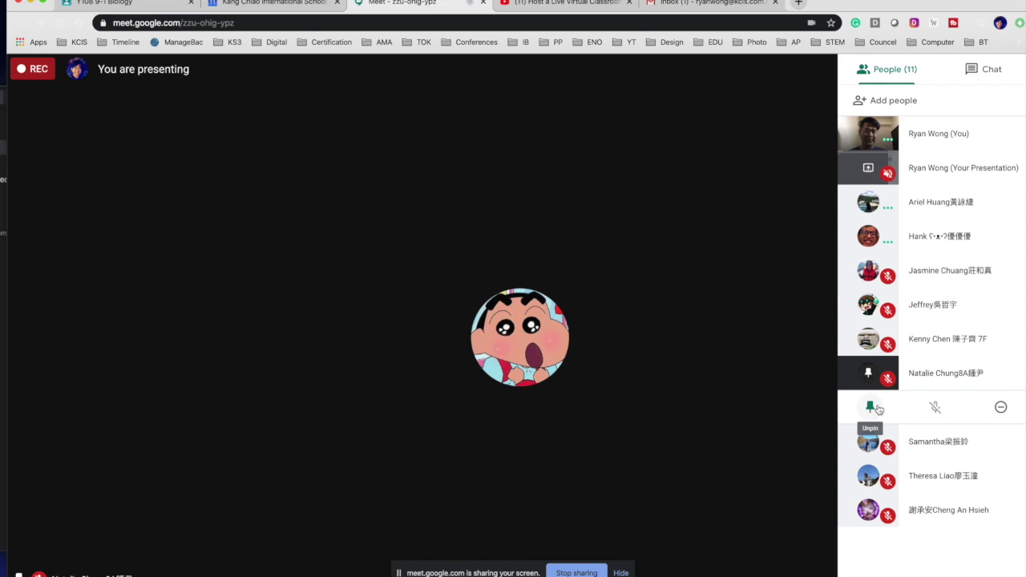
left_click(877, 408)
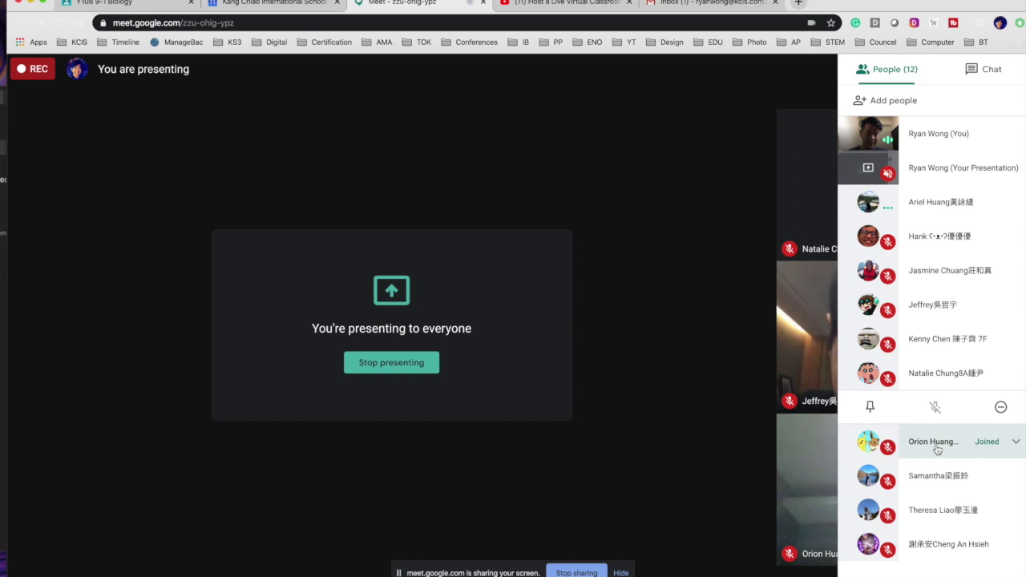
left_click(885, 437)
left_click(870, 440)
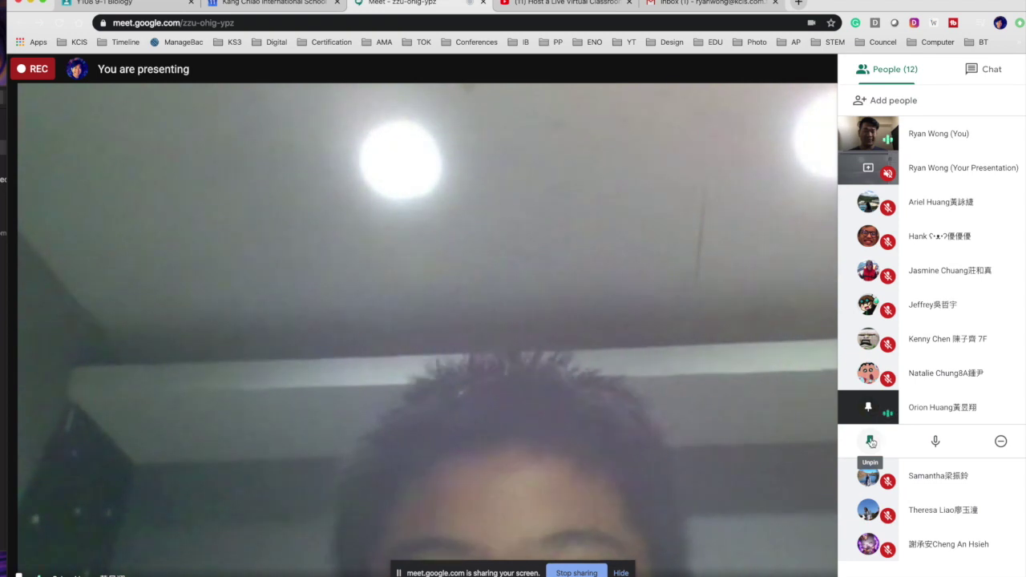
left_click(872, 440)
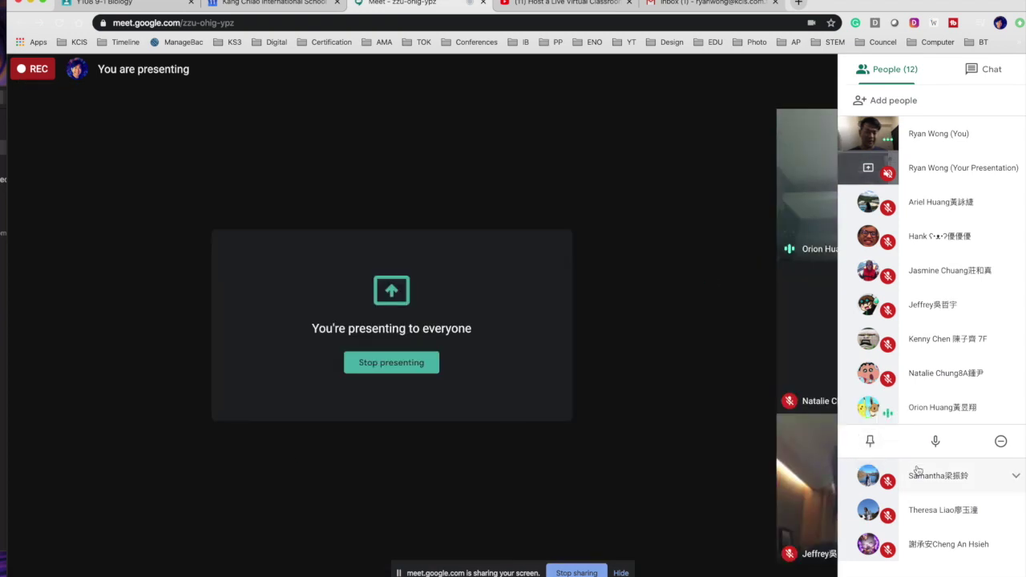
Pin and unpin the next two students in the People list to check their video
left_click(912, 463)
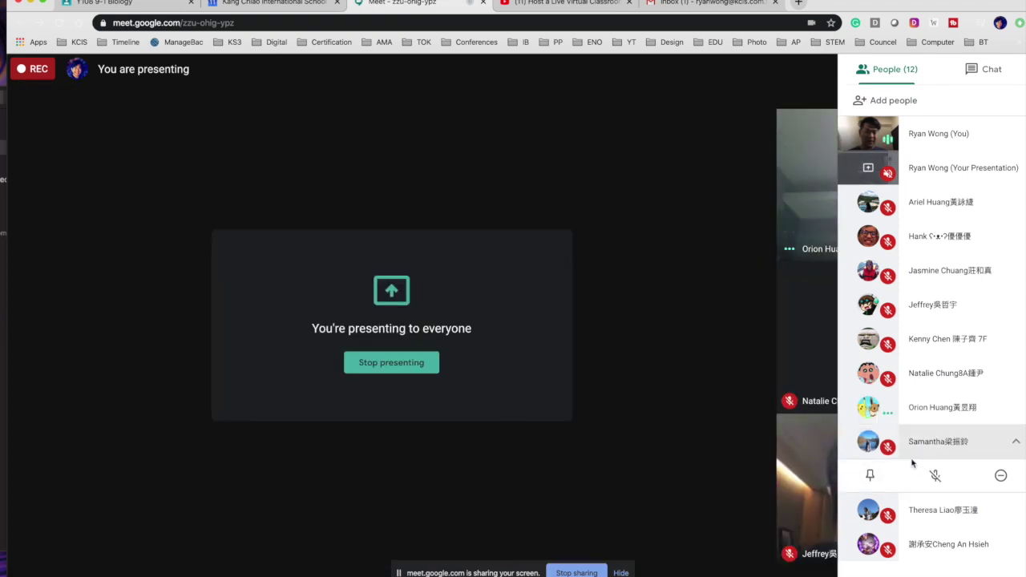
left_click(872, 476)
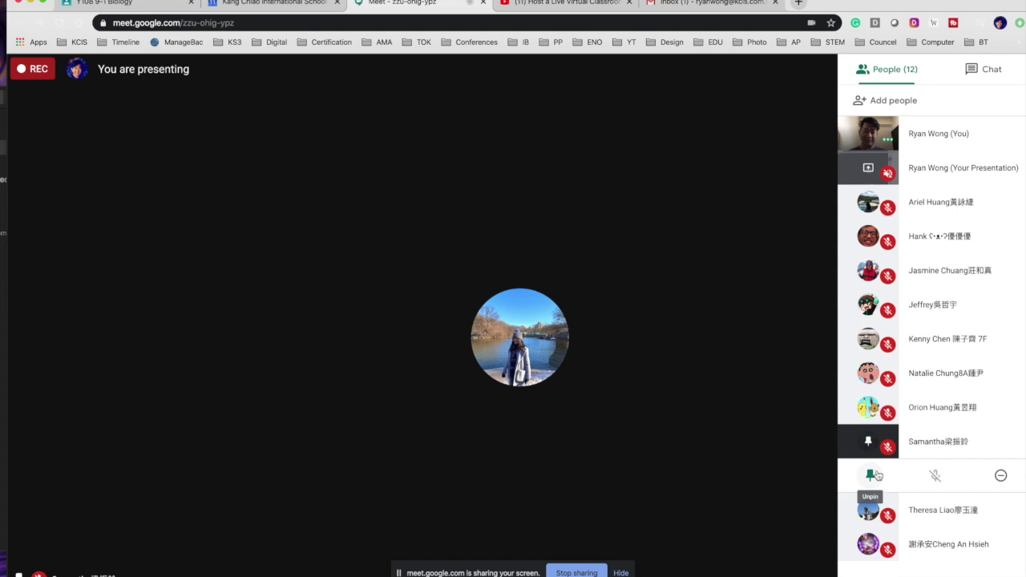
left_click(878, 476)
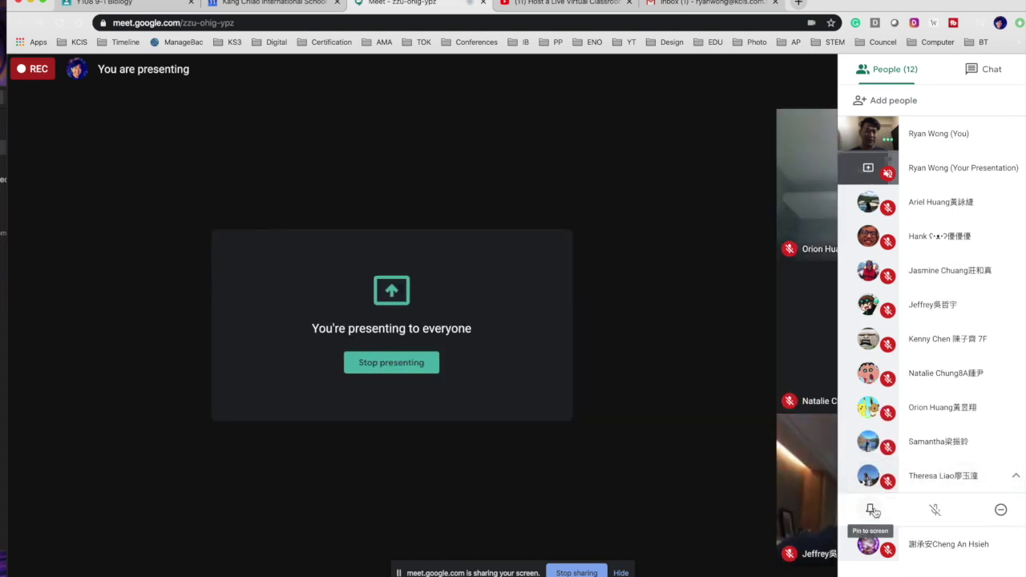
left_click(871, 510)
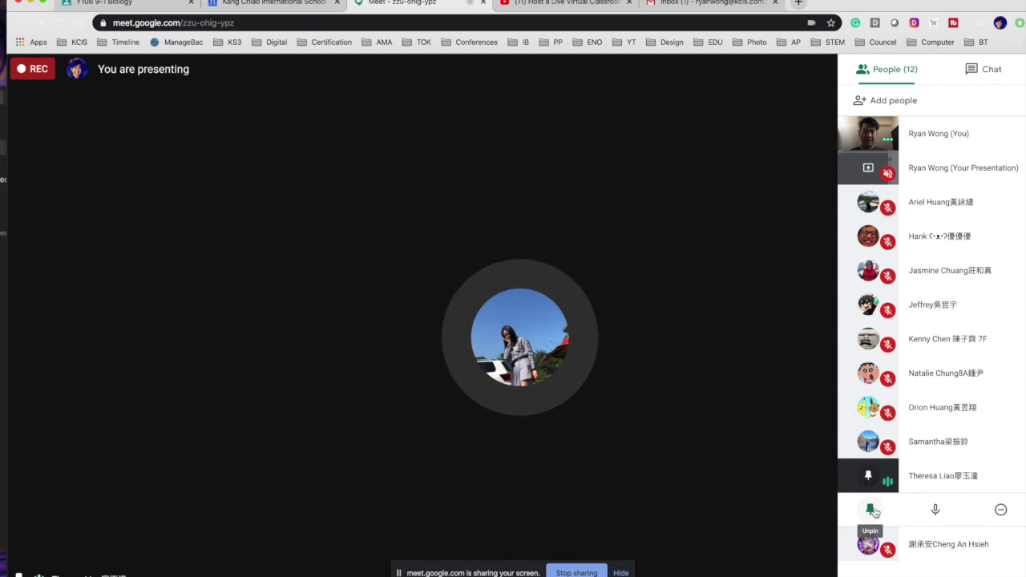
left_click(872, 511)
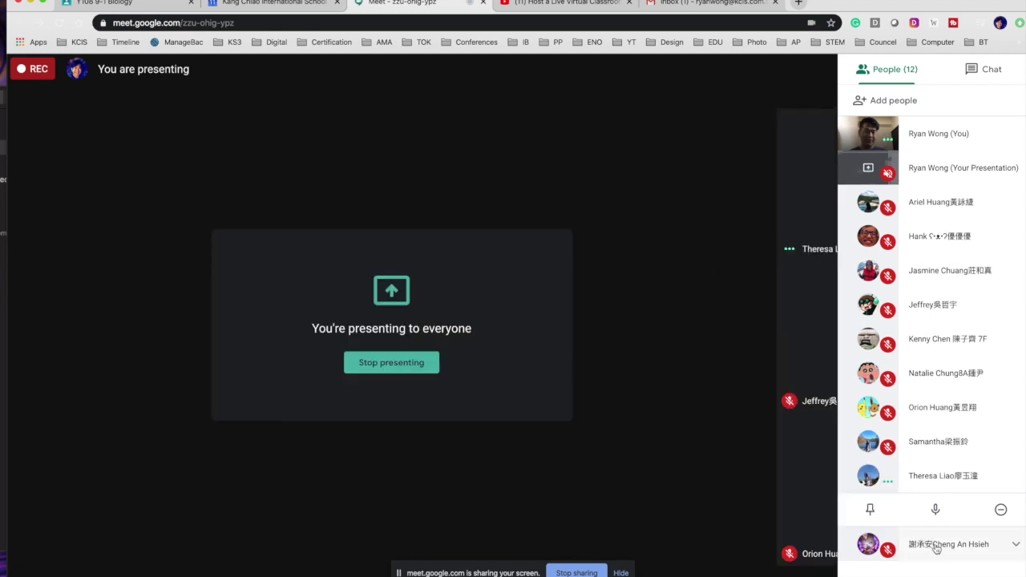
Pin and unpin the last student, then the first student again, restoring the presenting view
left_click(870, 545)
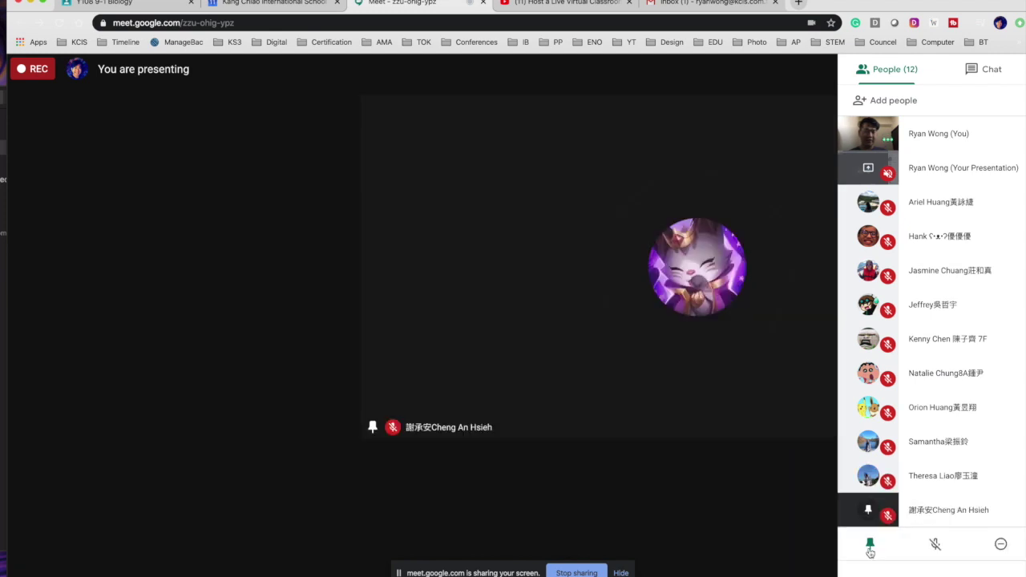
left_click(870, 545)
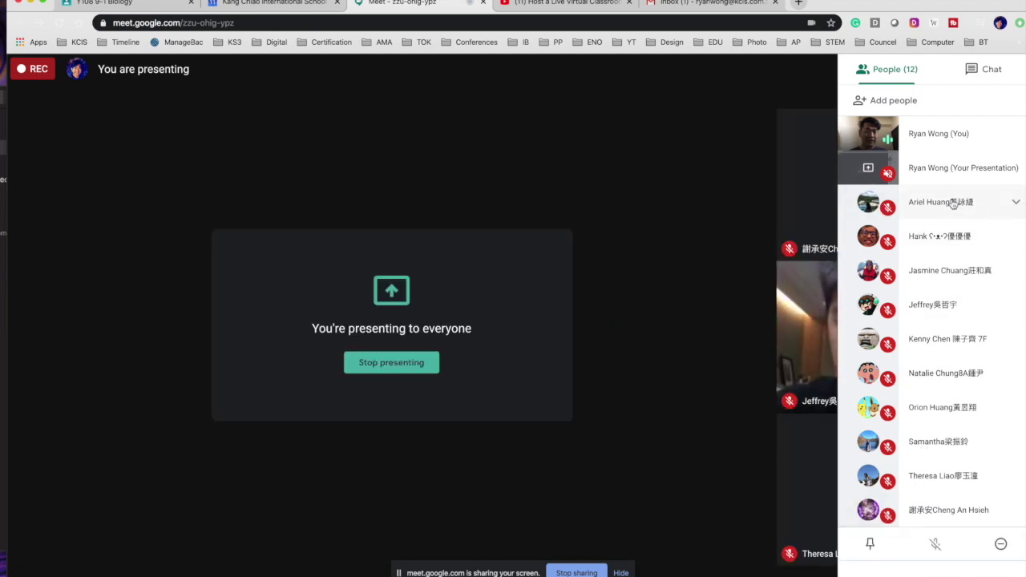
left_click(919, 212)
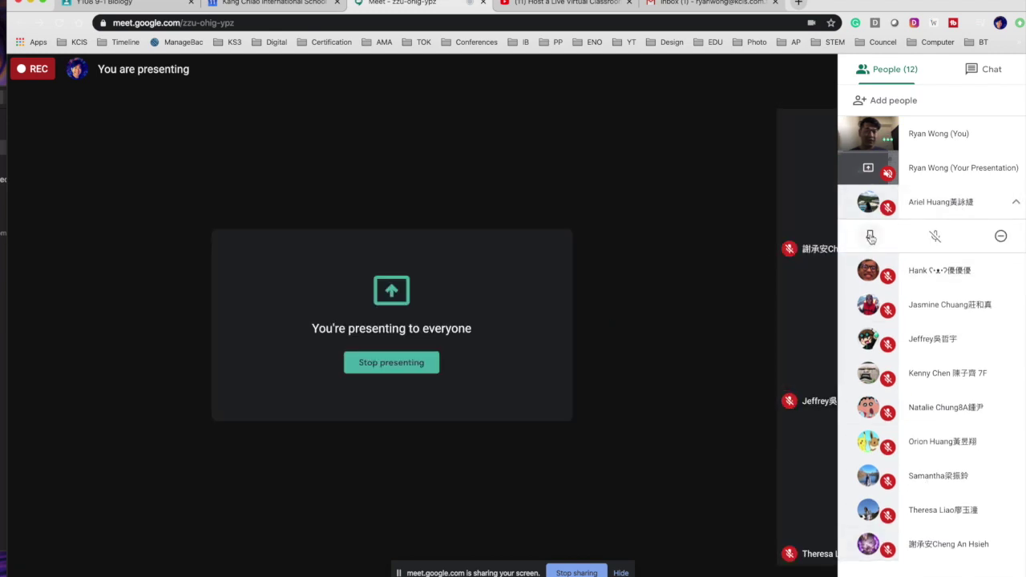
left_click(870, 235)
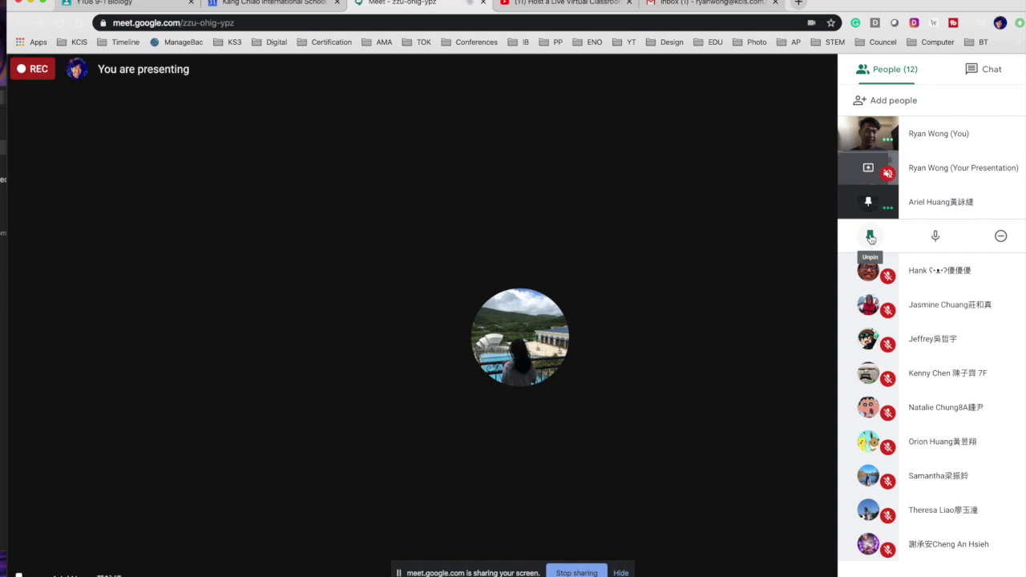
left_click(870, 237)
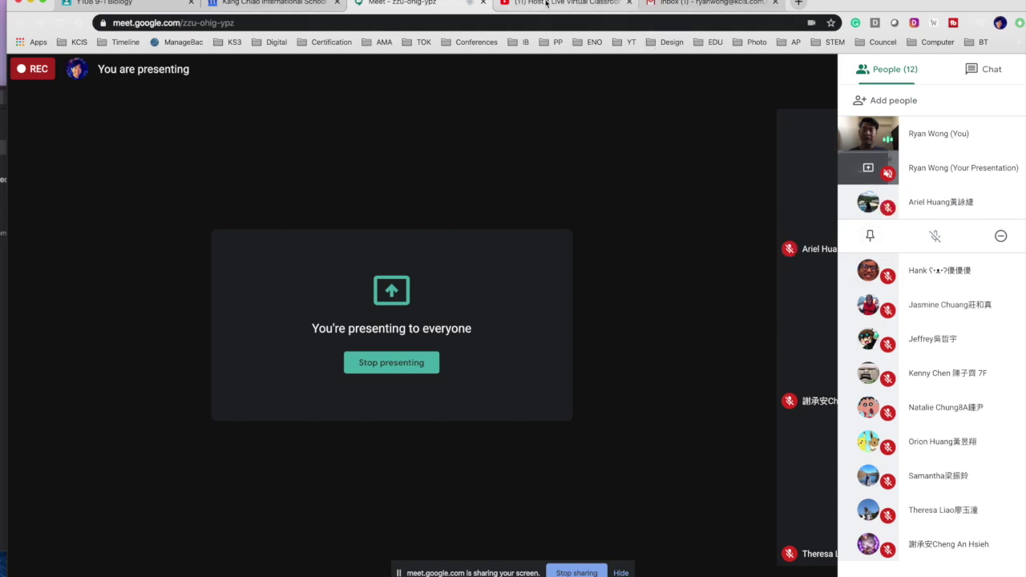
Check the Meet link on the Classroom stream, then return to Meet with chat open
left_click(114, 3)
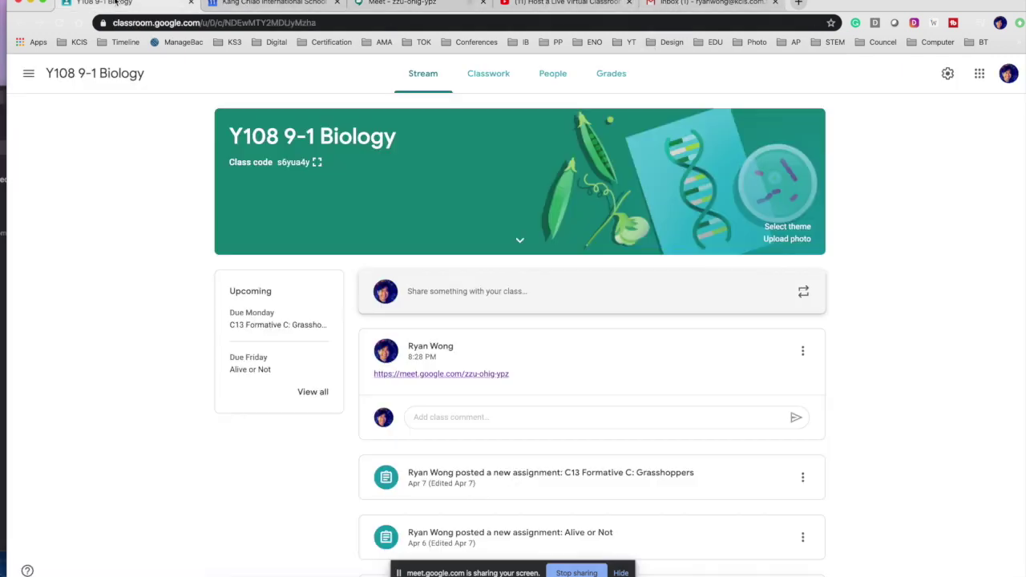
scroll(535, 402, "down", 1)
scroll(536, 402, "down", 3)
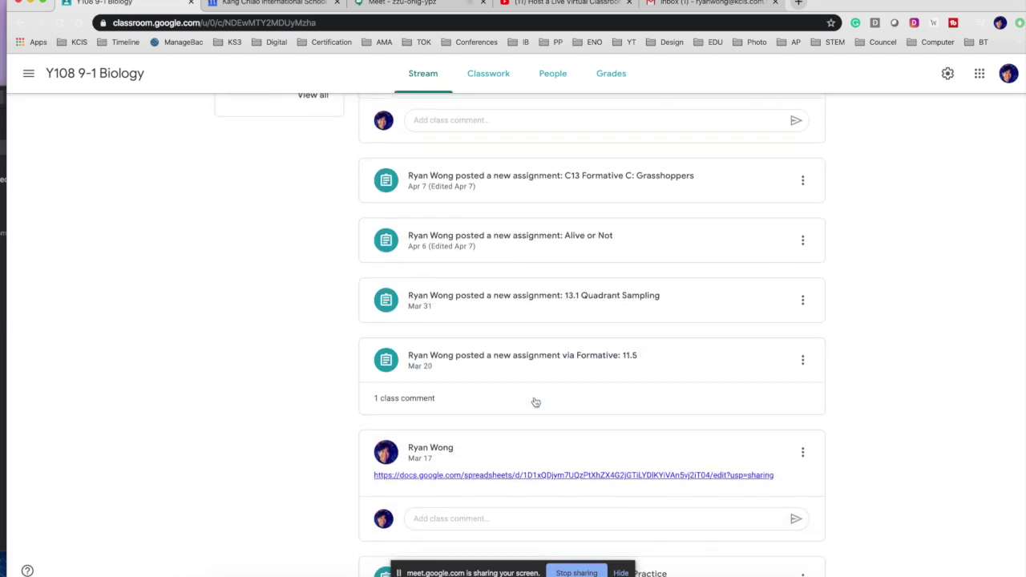
scroll(535, 402, "down", 2)
scroll(535, 402, "down", 1)
scroll(535, 402, "up", 5)
scroll(536, 401, "up", 2)
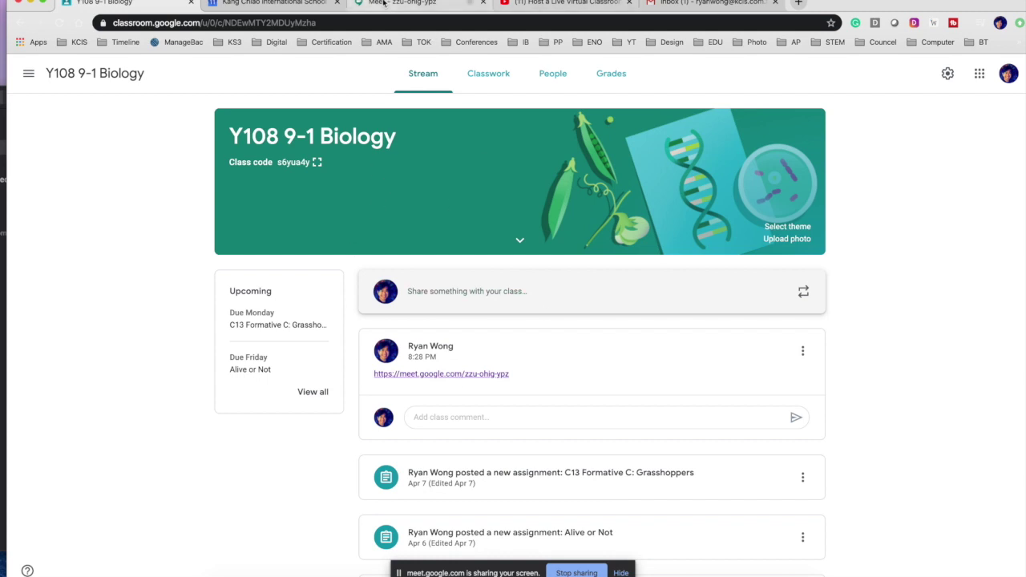
left_click(450, 11)
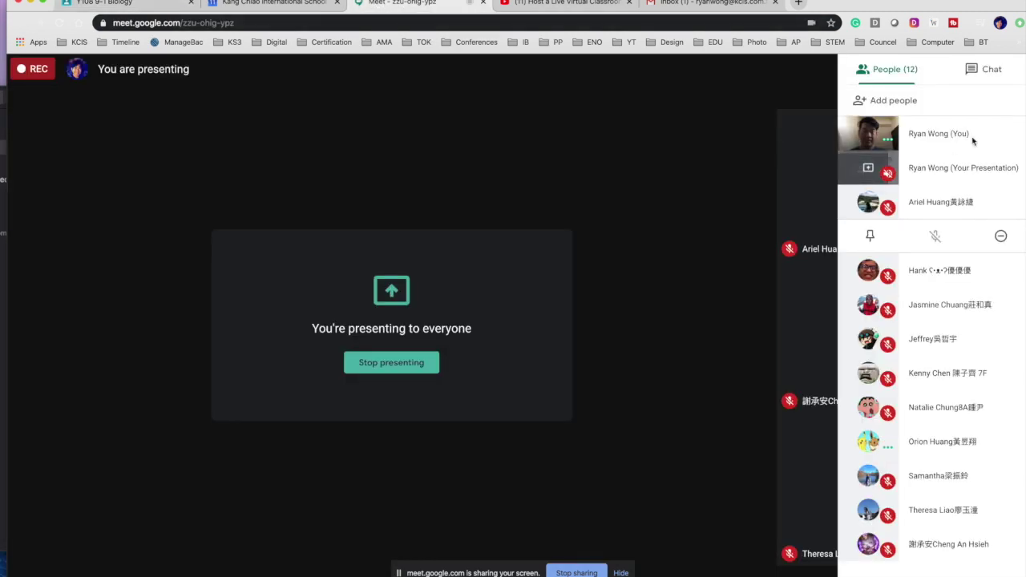
left_click(988, 74)
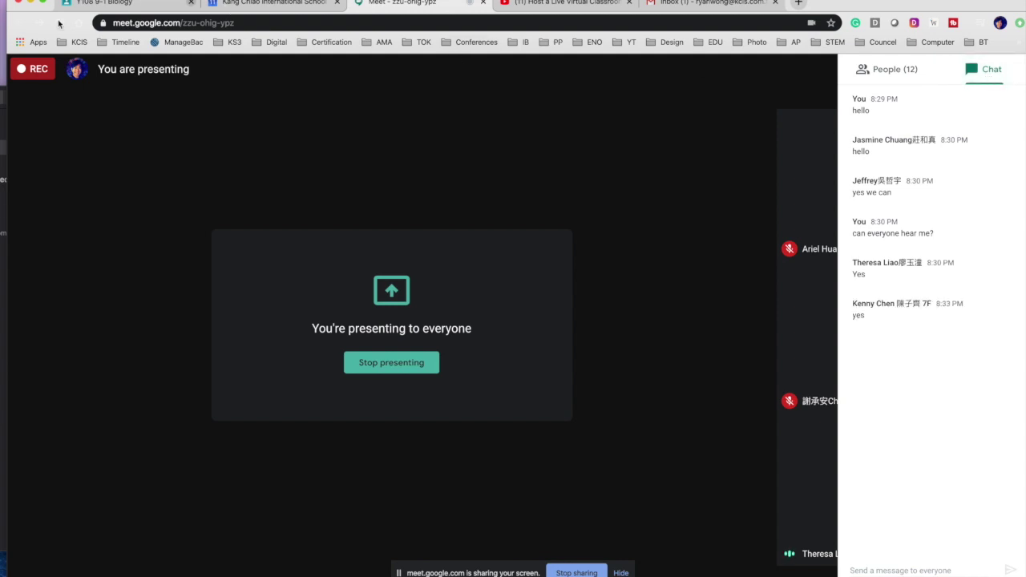
Show the calendar's class meeting and the Classroom stream, then return to the Meet call
left_click(100, 6)
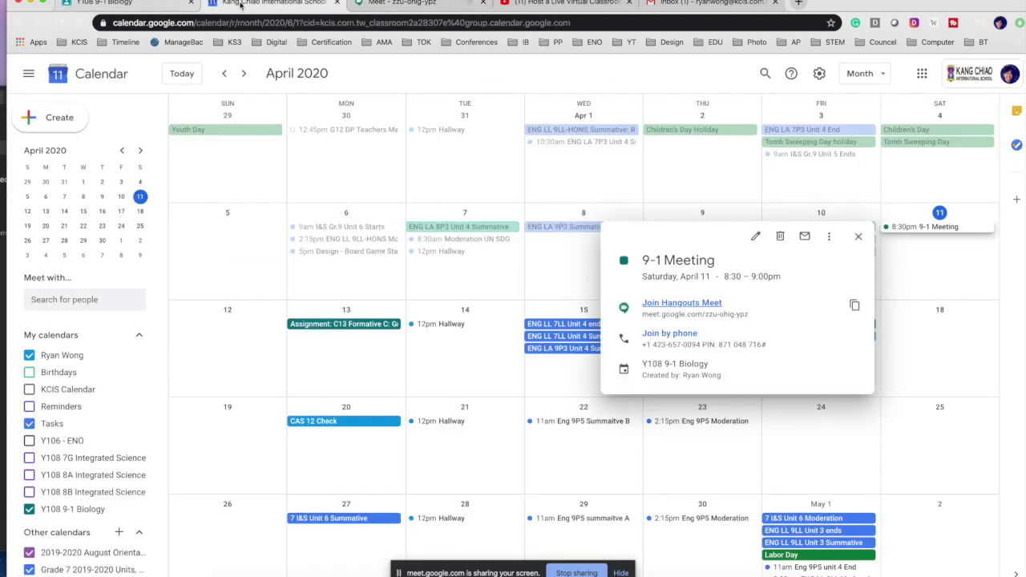
left_click(134, 5)
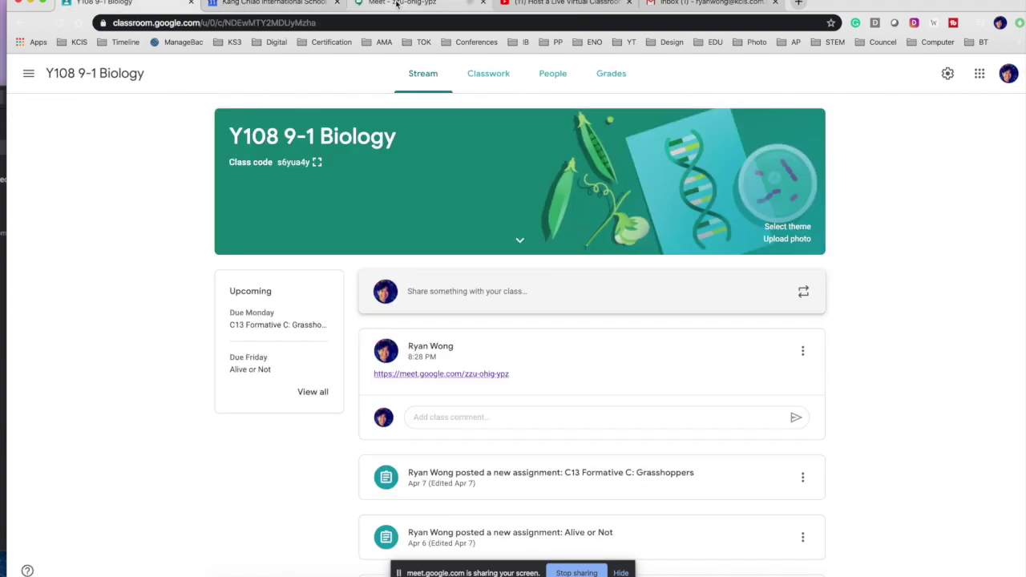
left_click(397, 4)
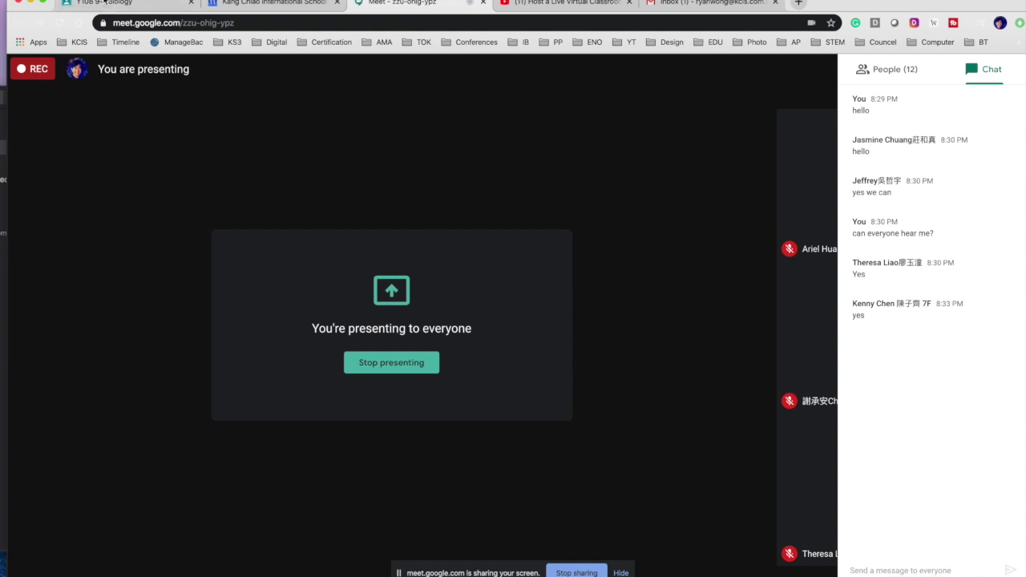
left_click(104, 4)
left_click(272, 3)
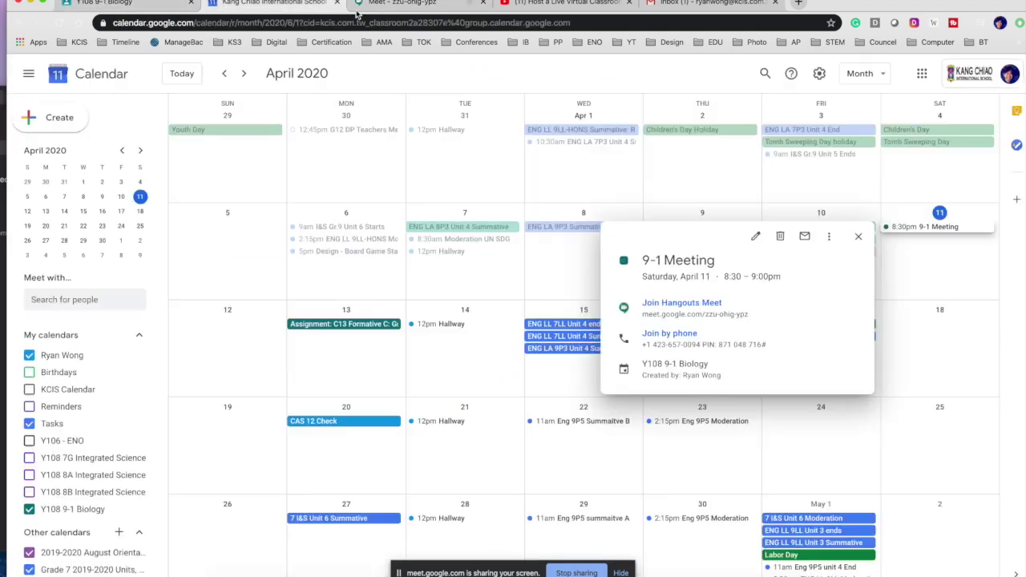
left_click(407, 5)
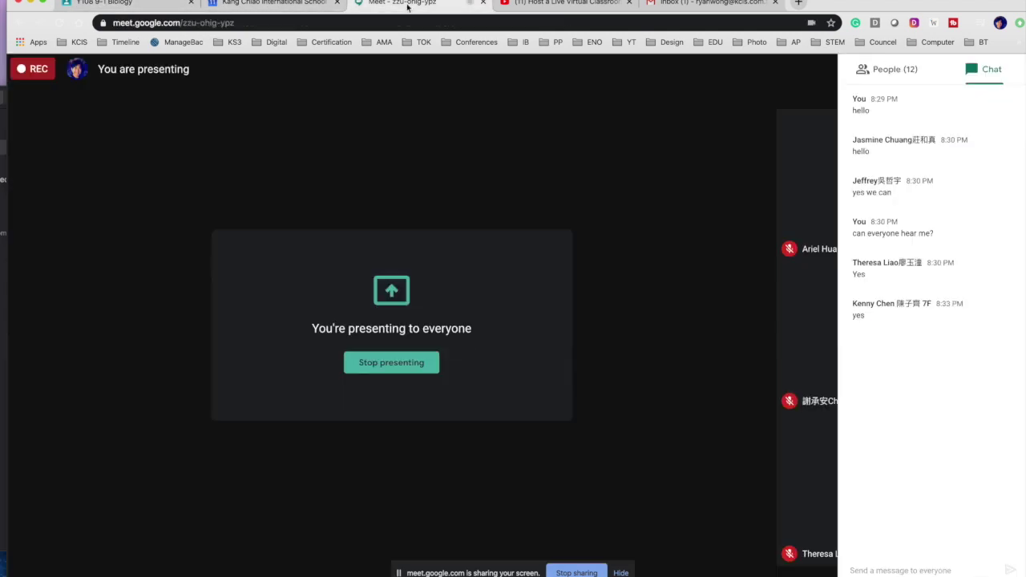
Switch the Meet side panel from chat to the participant list
left_click(882, 70)
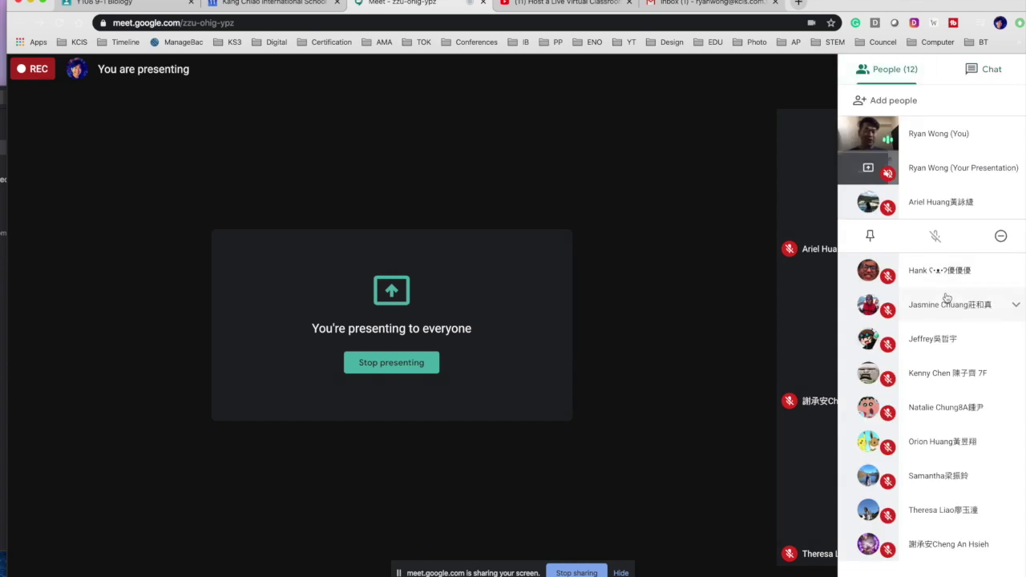
mouse_move(930, 202)
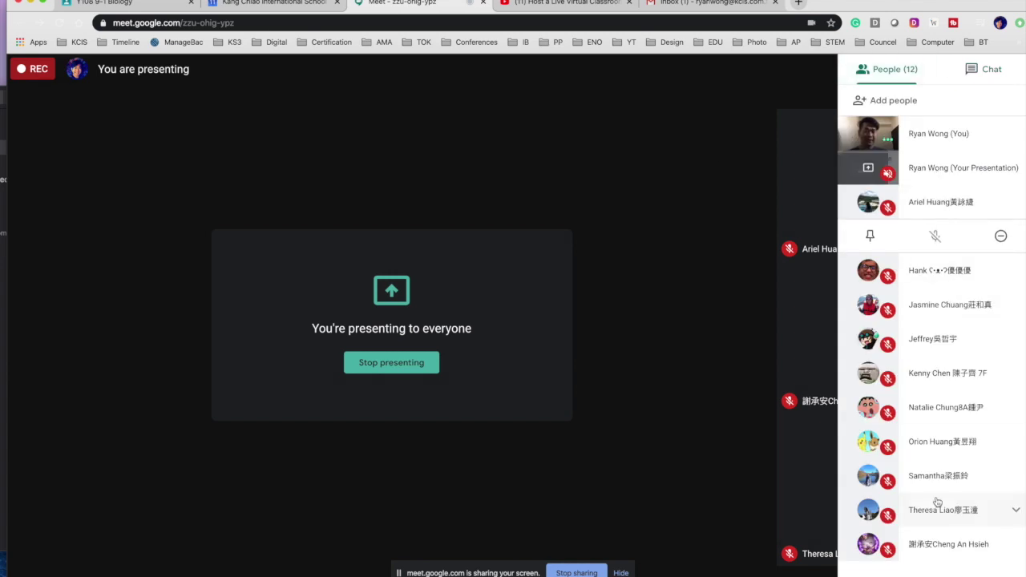
left_click(983, 70)
left_click(894, 70)
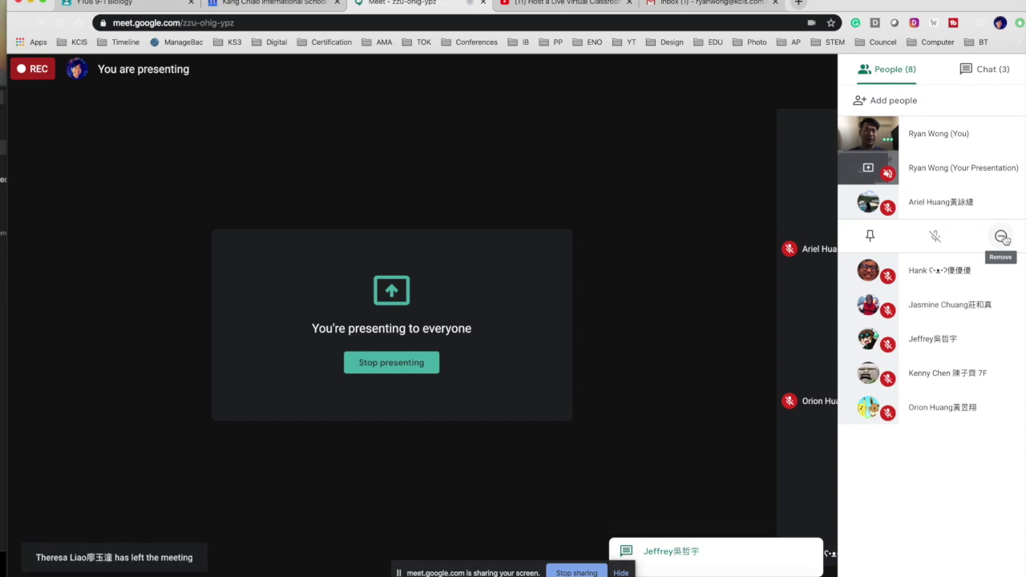
Remove two students from the Meet call, confirming each removal
left_click(1003, 238)
left_click(574, 341)
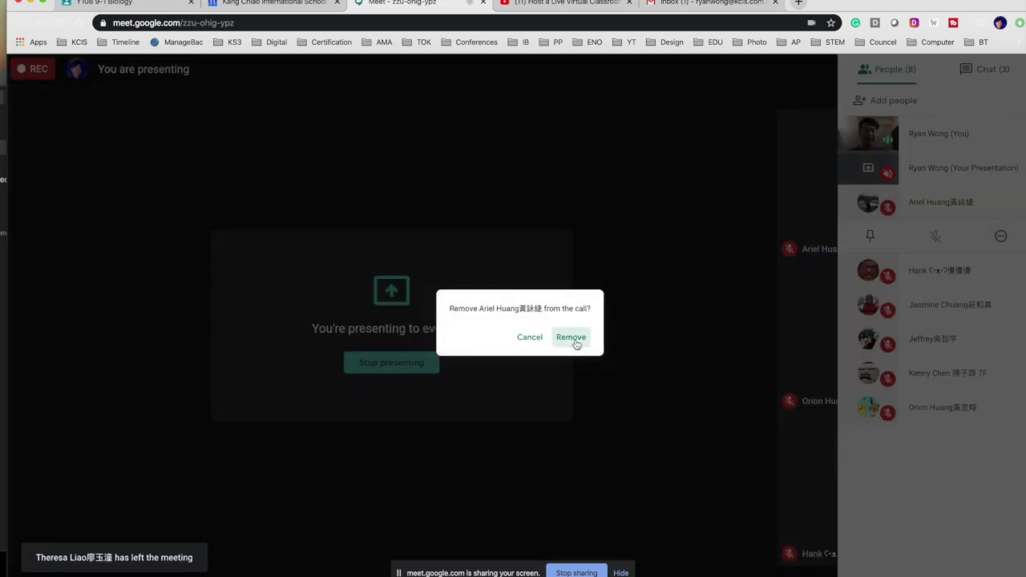
left_click(1004, 213)
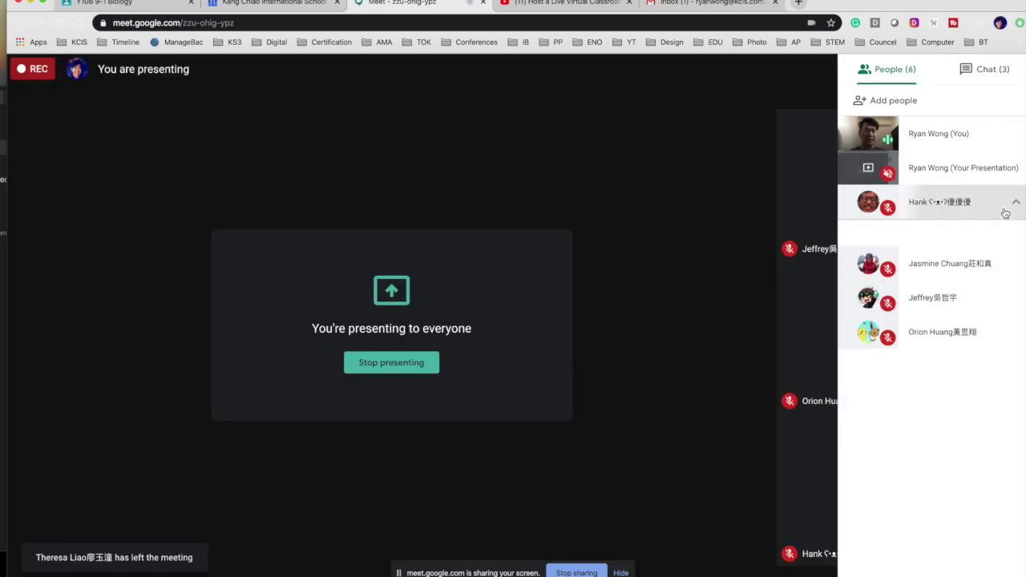
left_click(1001, 239)
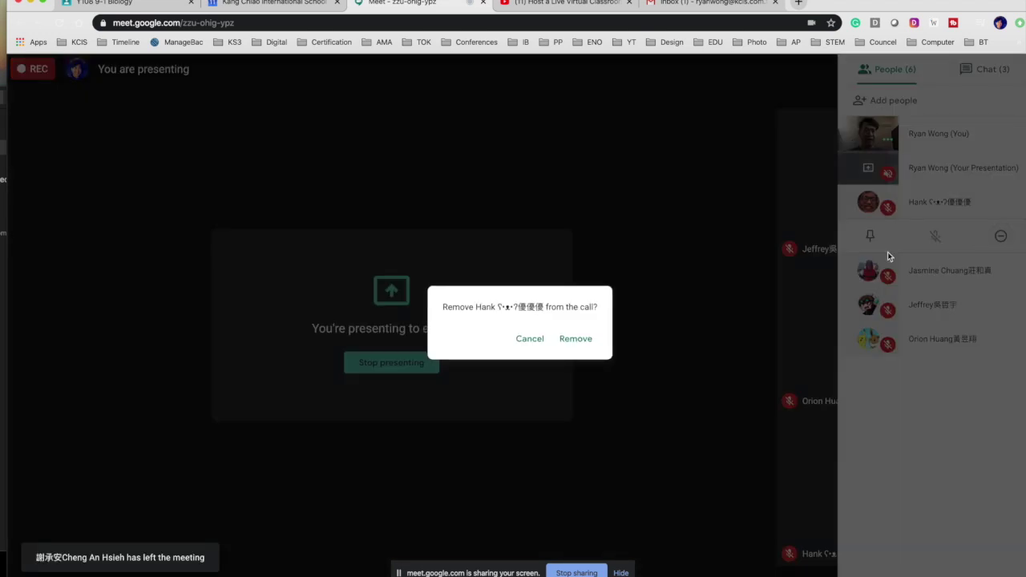
left_click(575, 340)
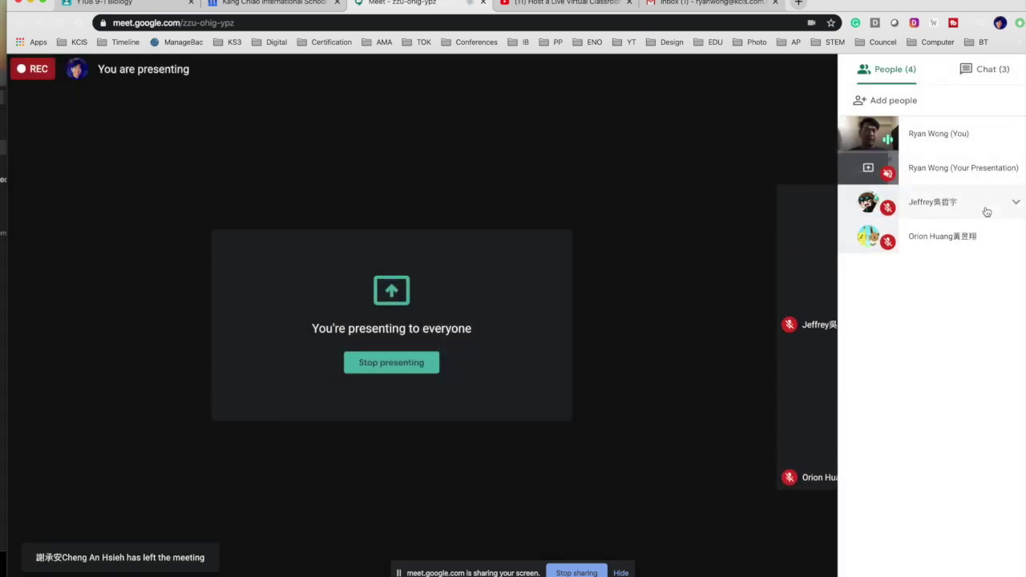